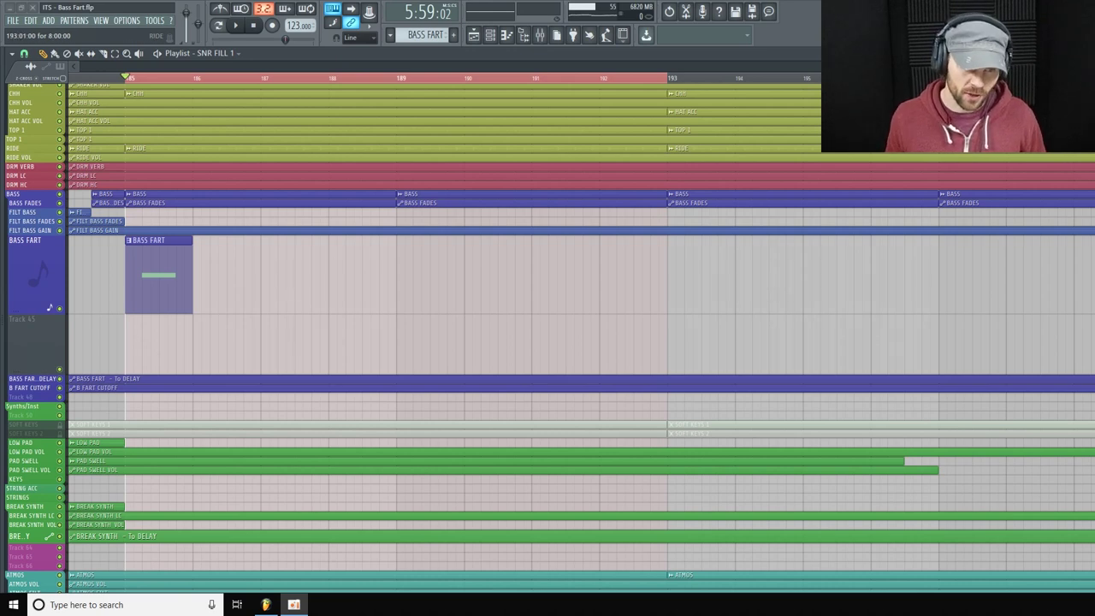
# Step: Play the section from bar 185 in the full mix and again with only the BASS FART track, its delay and its cutoff automation audible
pyautogui.click(236, 25)
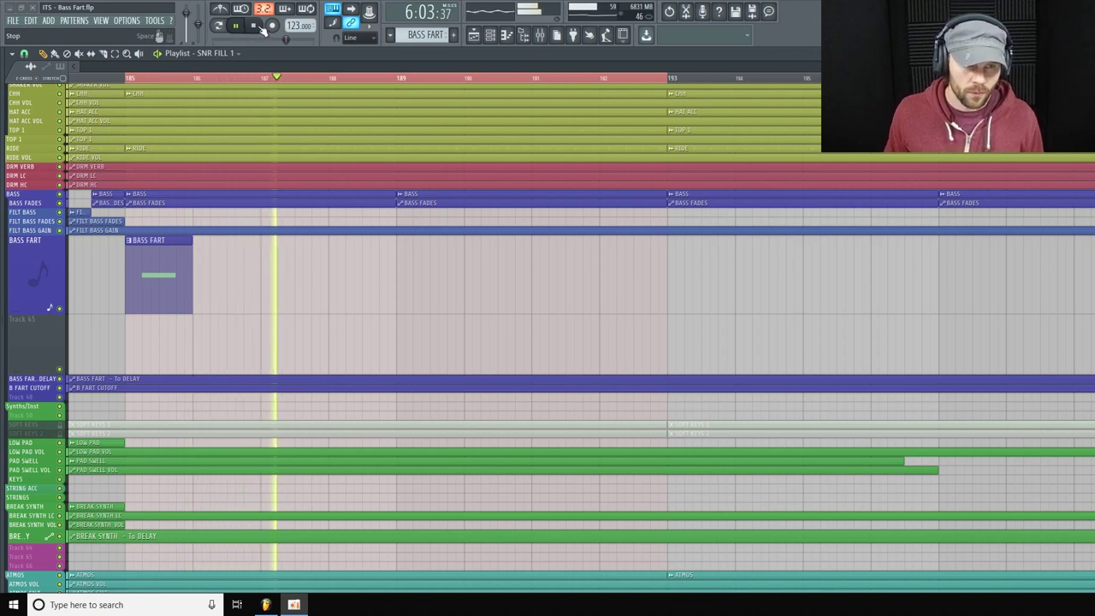
pyautogui.click(257, 25)
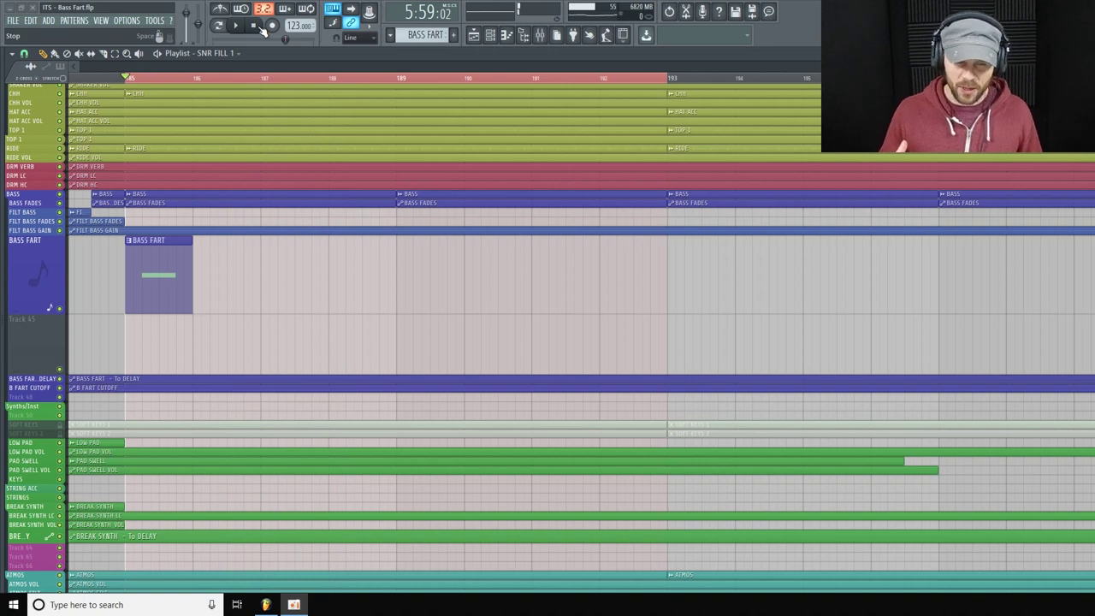
pyautogui.rightClick(59, 308)
pyautogui.click(60, 388)
pyautogui.click(61, 378)
pyautogui.press('space')
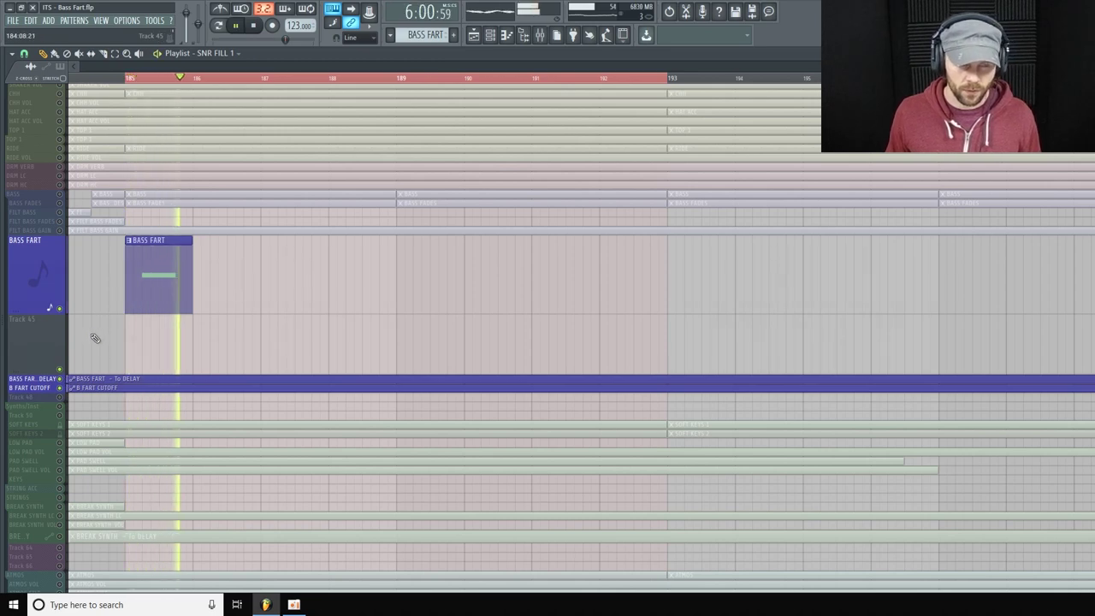
pyautogui.click(255, 25)
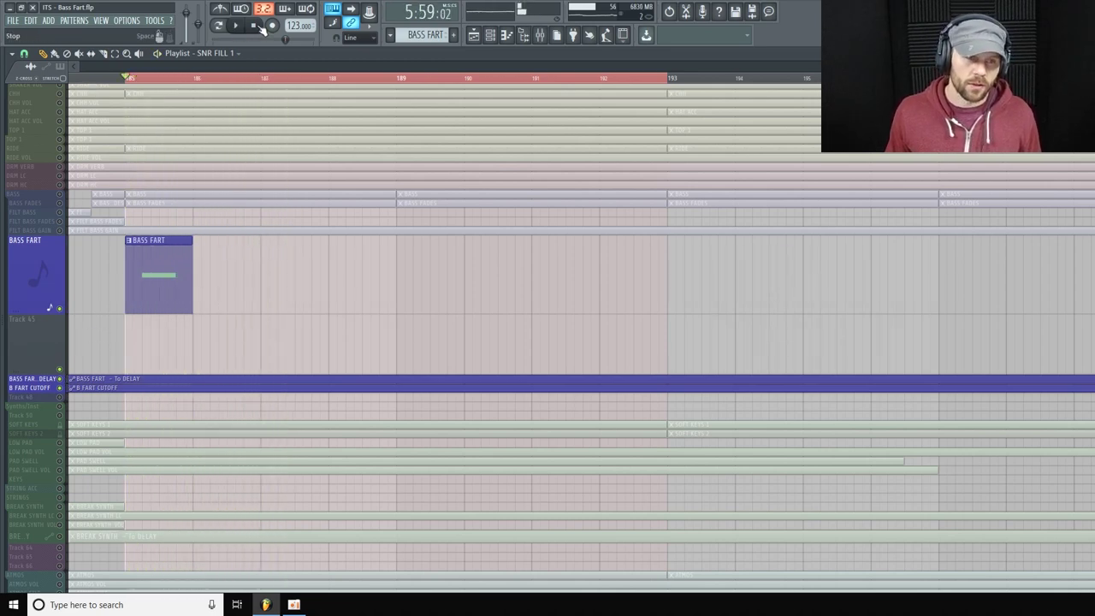
pyautogui.rightClick(61, 310)
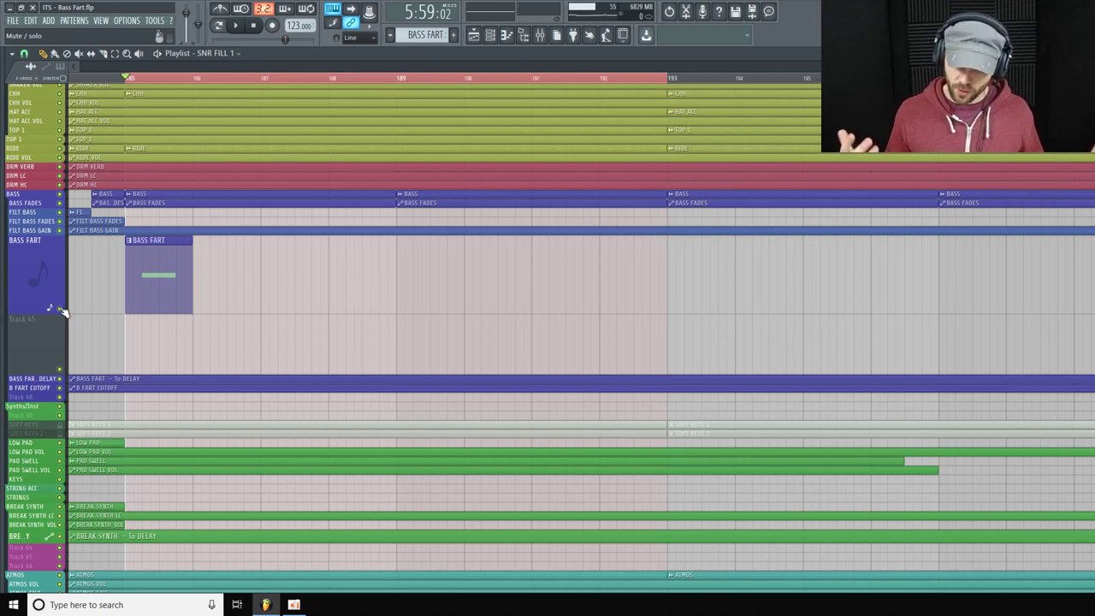
# Step: Make Track 45 slightly taller and mute the BASS FART track above it
pyautogui.moveTo(36, 378); pyautogui.dragTo(27, 390)
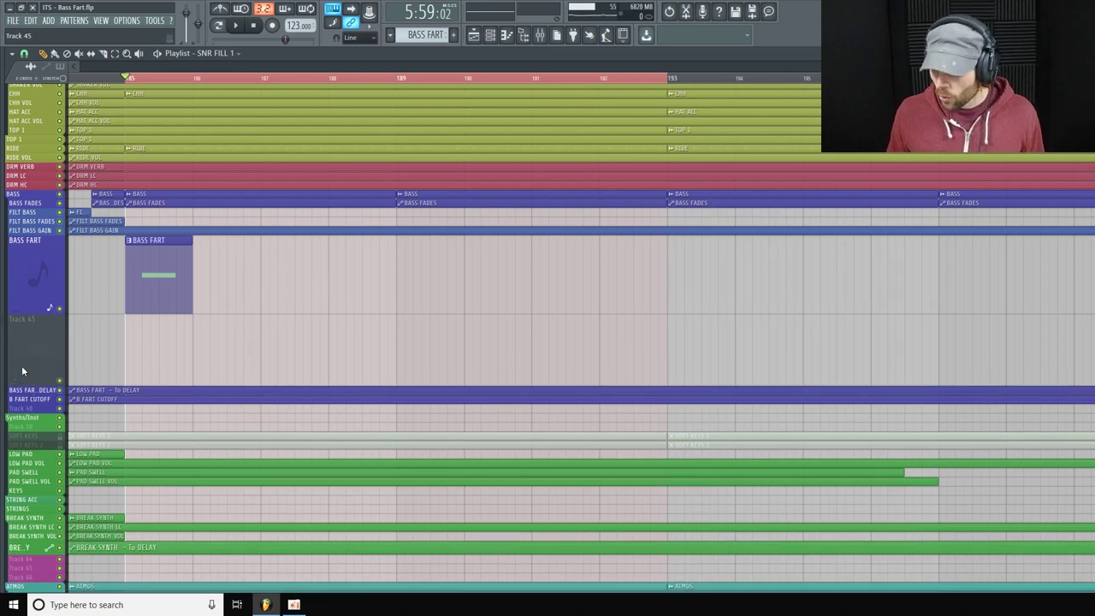
pyautogui.click(59, 308)
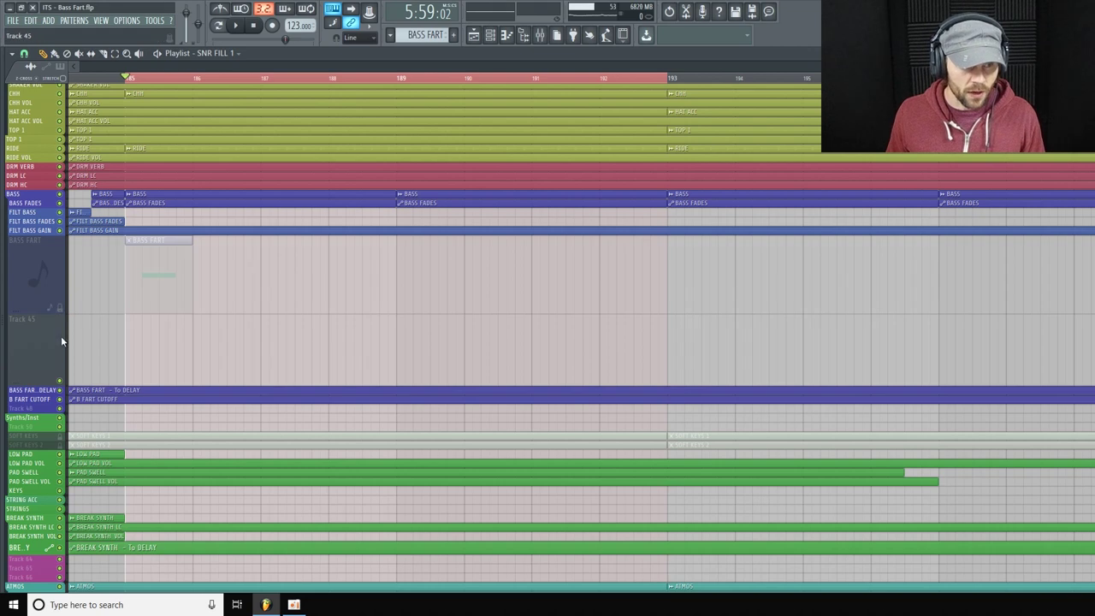
# Step: Clone the Reaktor5 channel and move the cloned plugin's window clear of the channel list
pyautogui.click(491, 36)
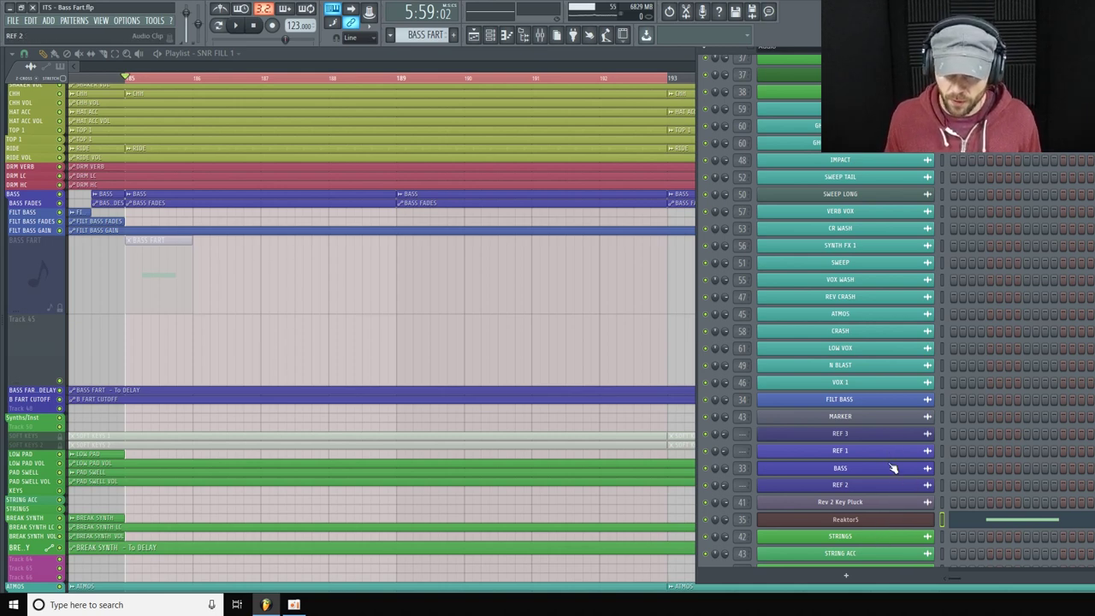
pyautogui.moveTo(731, 50); pyautogui.dragTo(710, 52)
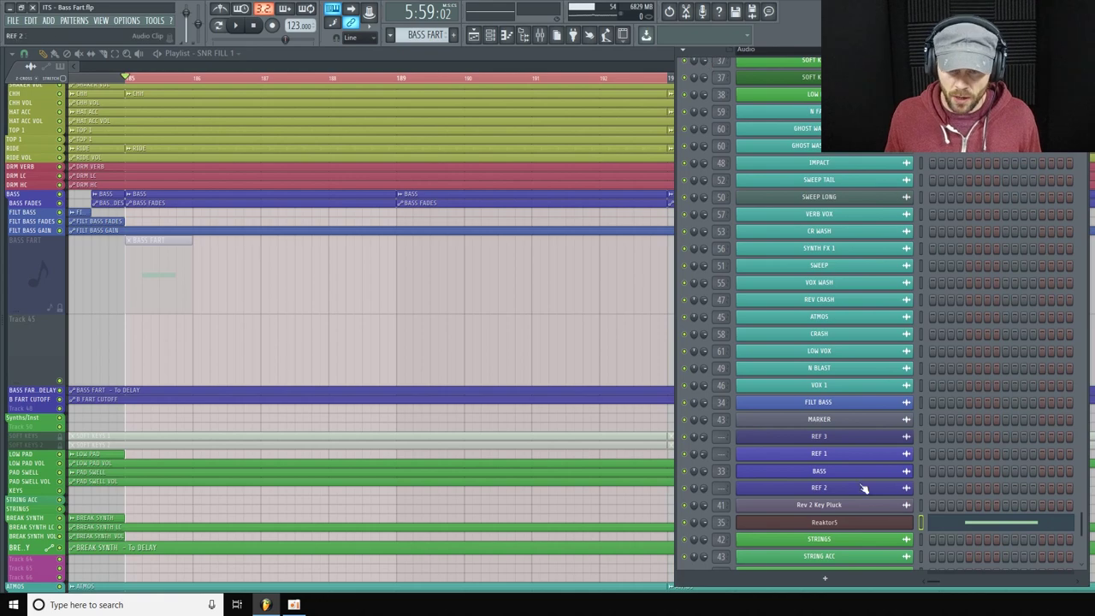
pyautogui.rightClick(883, 529)
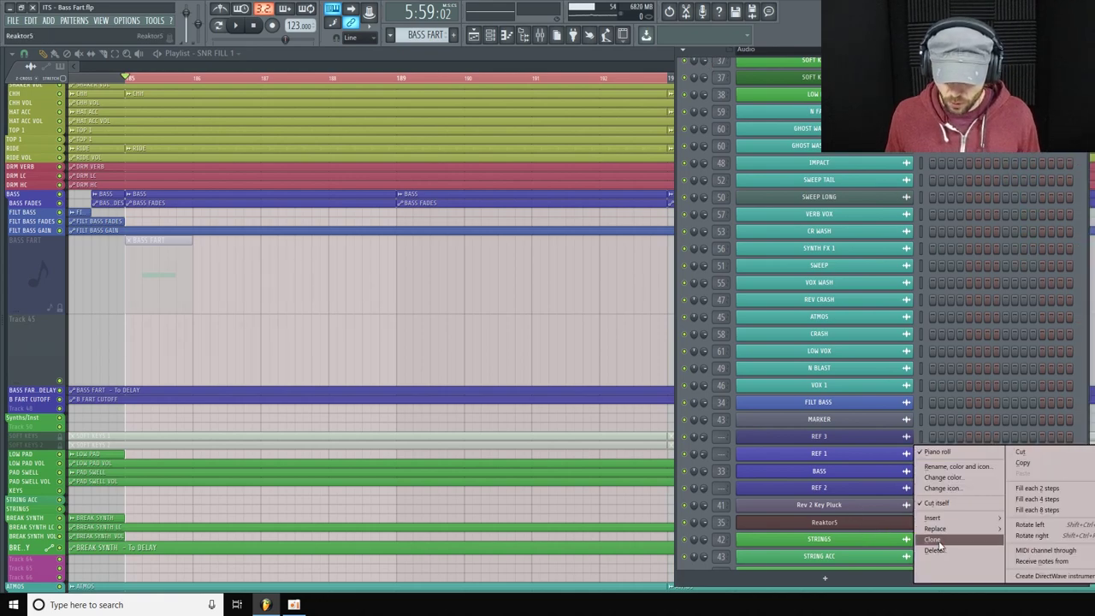
pyautogui.click(932, 539)
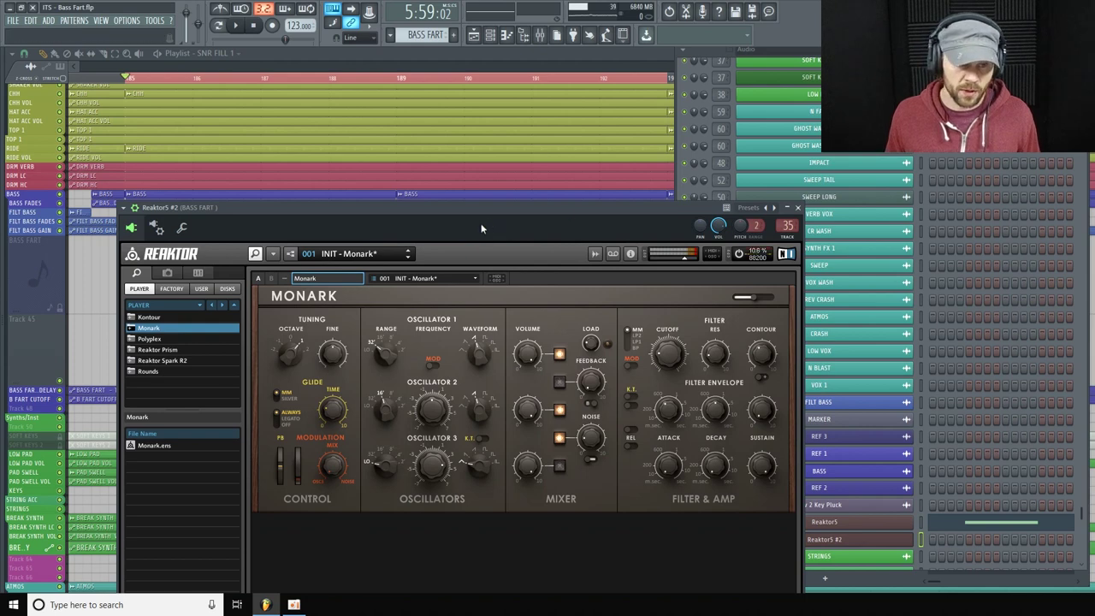
pyautogui.moveTo(492, 212); pyautogui.dragTo(357, 144)
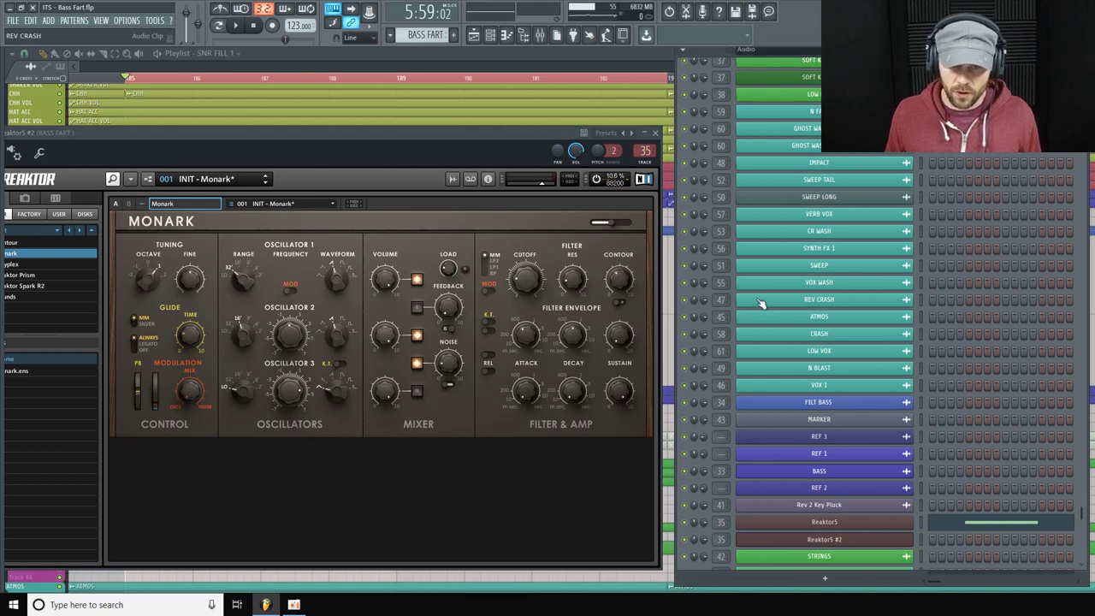
# Step: Create a new empty pattern and place its clip at bar 185 on Track 45, beneath the muted BASS FART clip
pyautogui.press('F4')
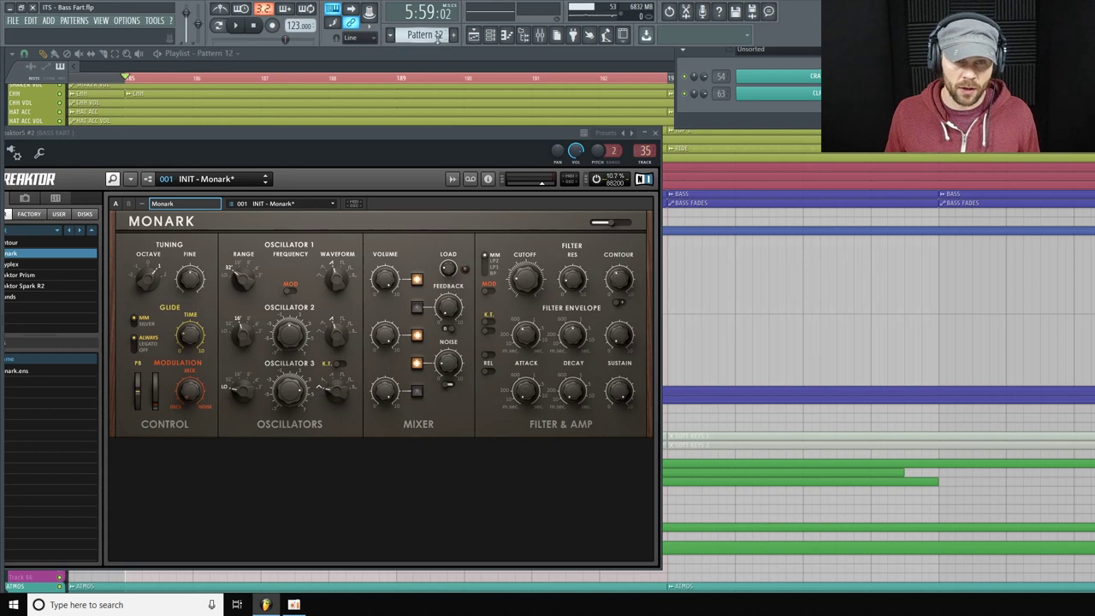
pyautogui.click(519, 55)
pyautogui.moveTo(184, 349); pyautogui.dragTo(152, 334)
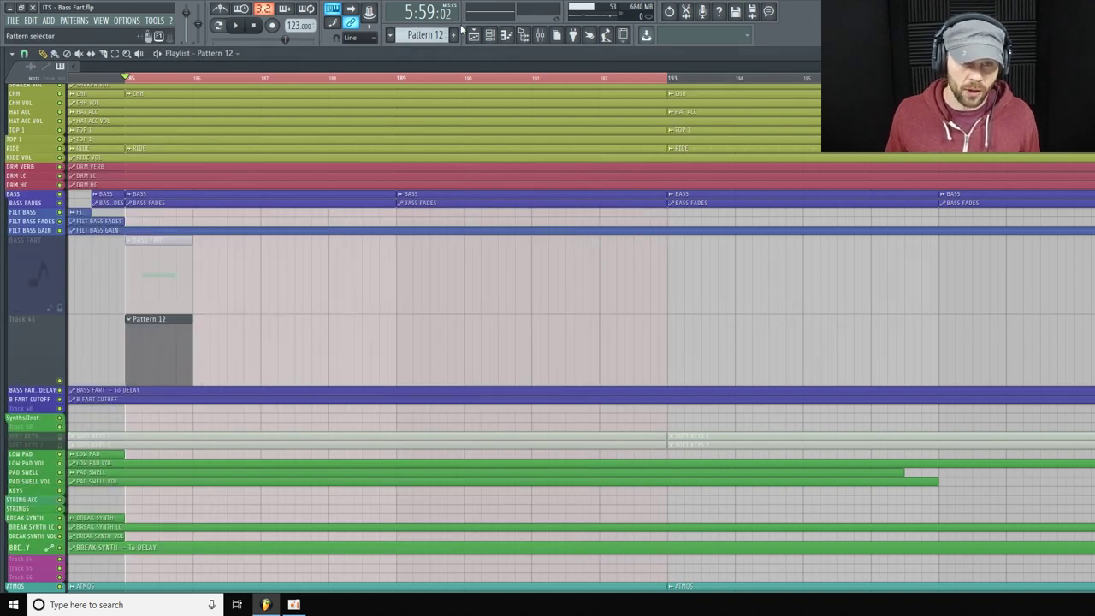
# Step: Show all channels in an enlarged channel rack and open the piano roll of the cloned Reaktor5 #2 channel
pyautogui.click(491, 36)
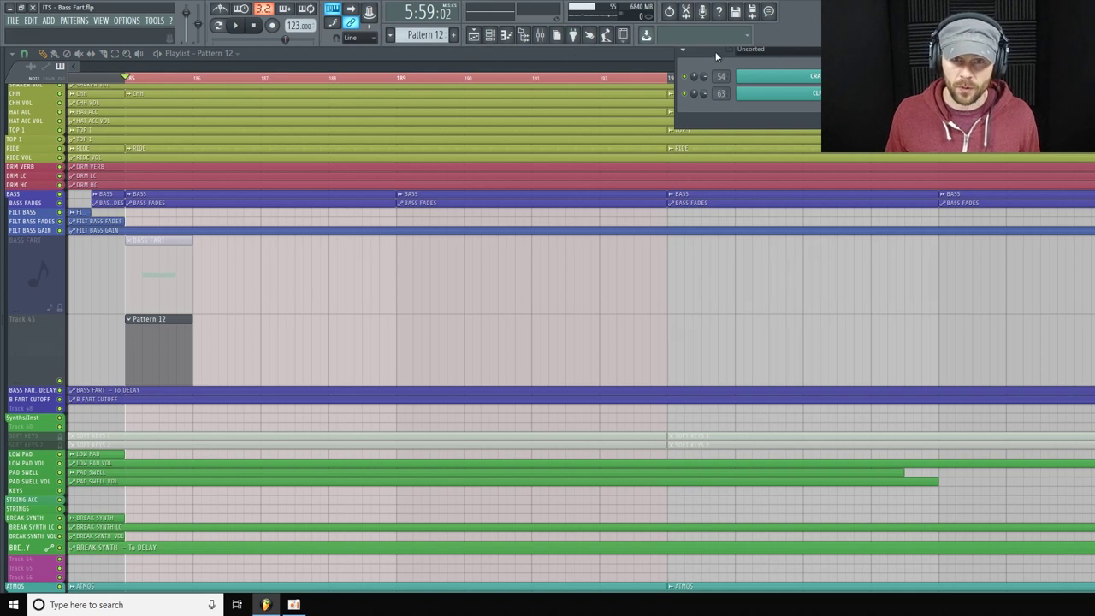
pyautogui.moveTo(715, 51); pyautogui.dragTo(722, 101)
pyautogui.click(721, 94)
pyautogui.click(770, 106)
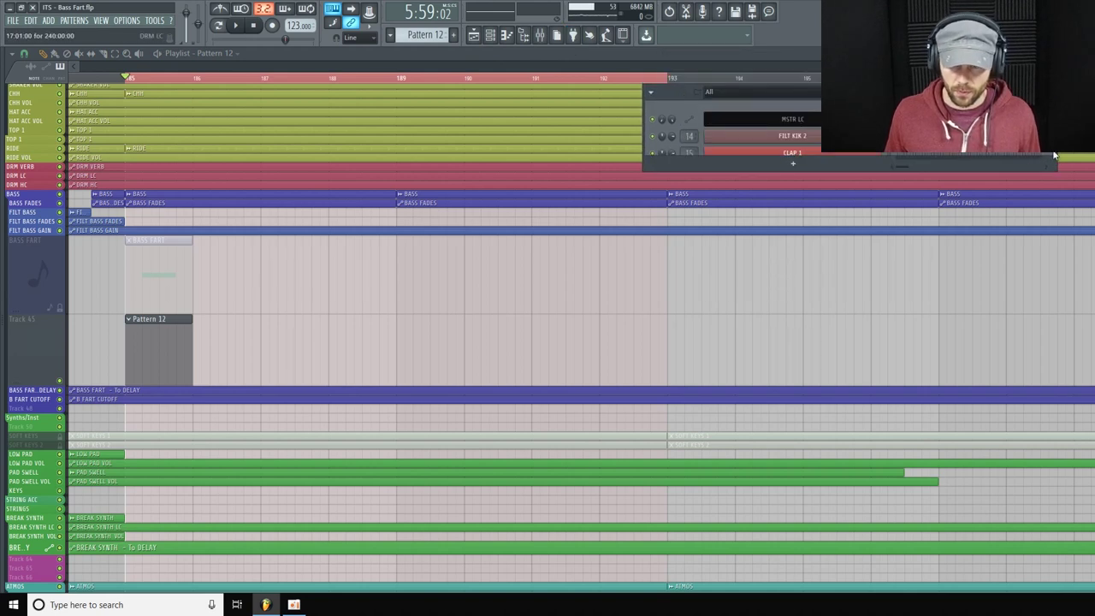
pyautogui.moveTo(999, 170); pyautogui.dragTo(1001, 464)
pyautogui.scroll(-2, 1038, 197)
pyautogui.moveTo(1038, 195)
pyautogui.mouseDown()
pyautogui.moveTo(1046, 392)
pyautogui.moveTo(1040, 373)
pyautogui.mouseUp()
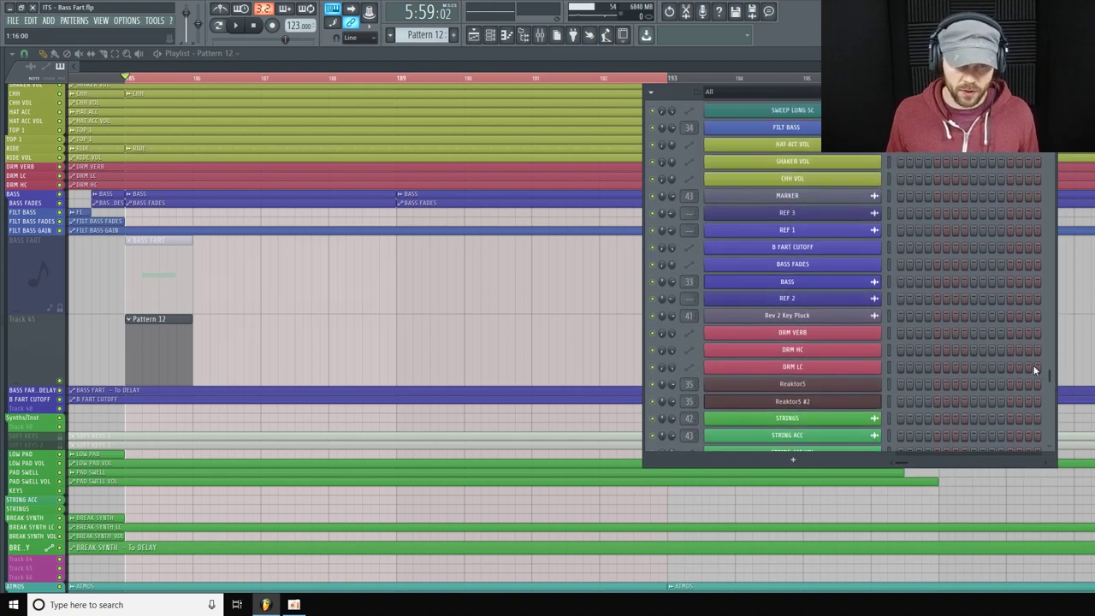
pyautogui.rightClick(876, 403)
pyautogui.click(921, 402)
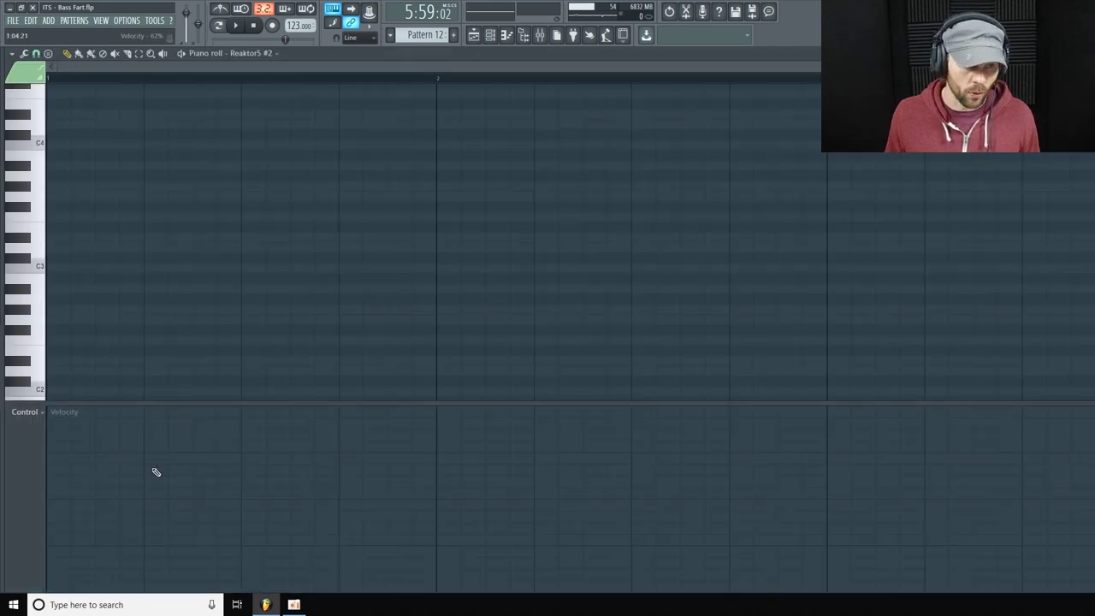
# Step: Draw a two-beat G3 note starting on beat 2 of bar 1 for Reaktor5 #2
pyautogui.moveTo(166, 399); pyautogui.dragTo(172, 427)
pyautogui.scroll(3, 212, 357)
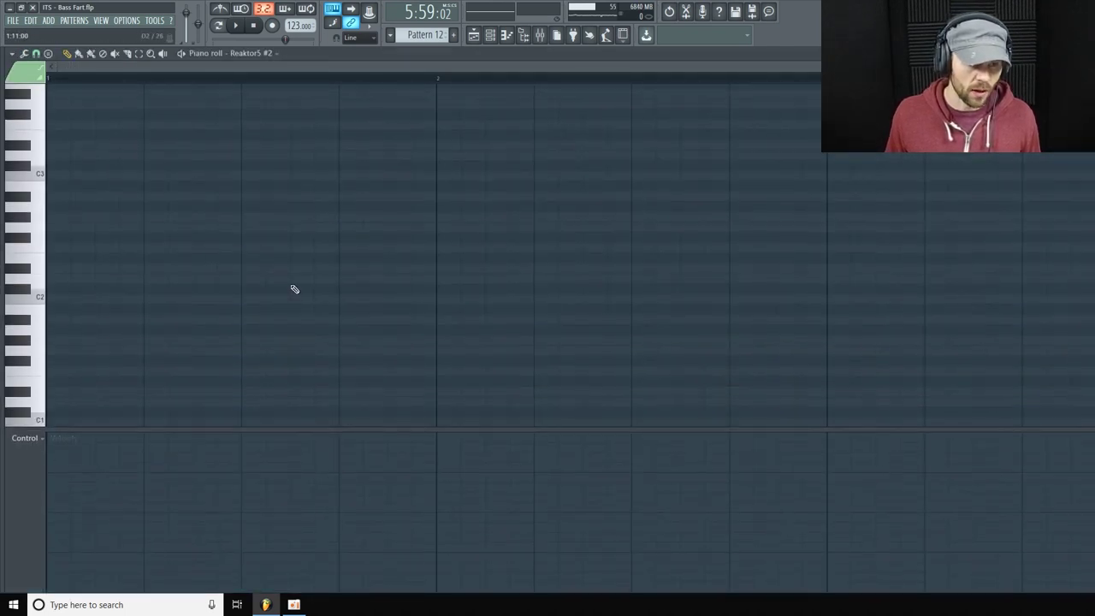
pyautogui.scroll(3, 94, 248)
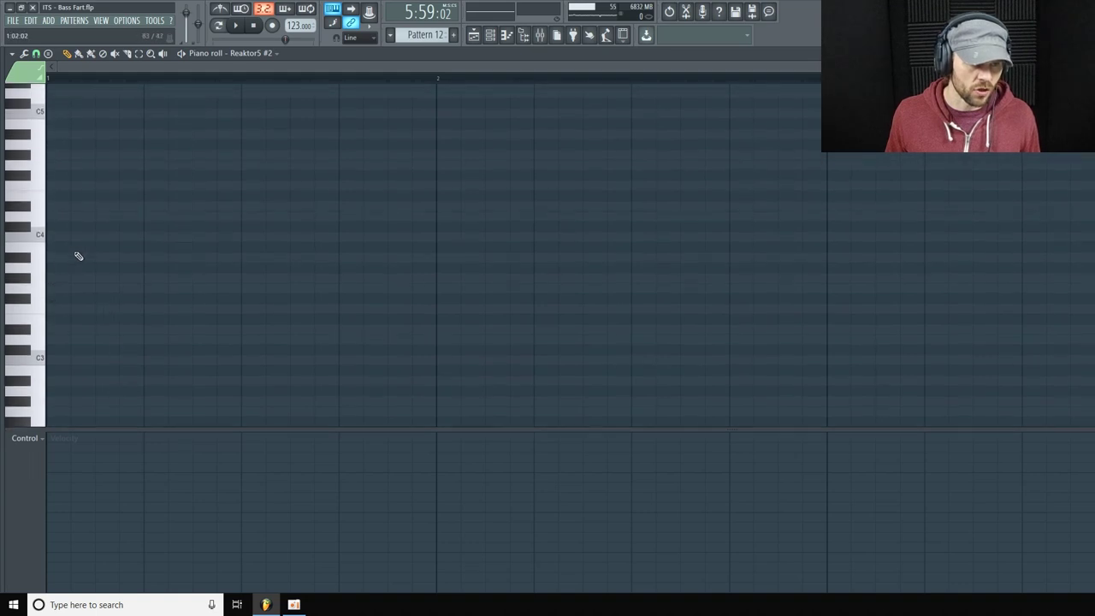
pyautogui.click(34, 299)
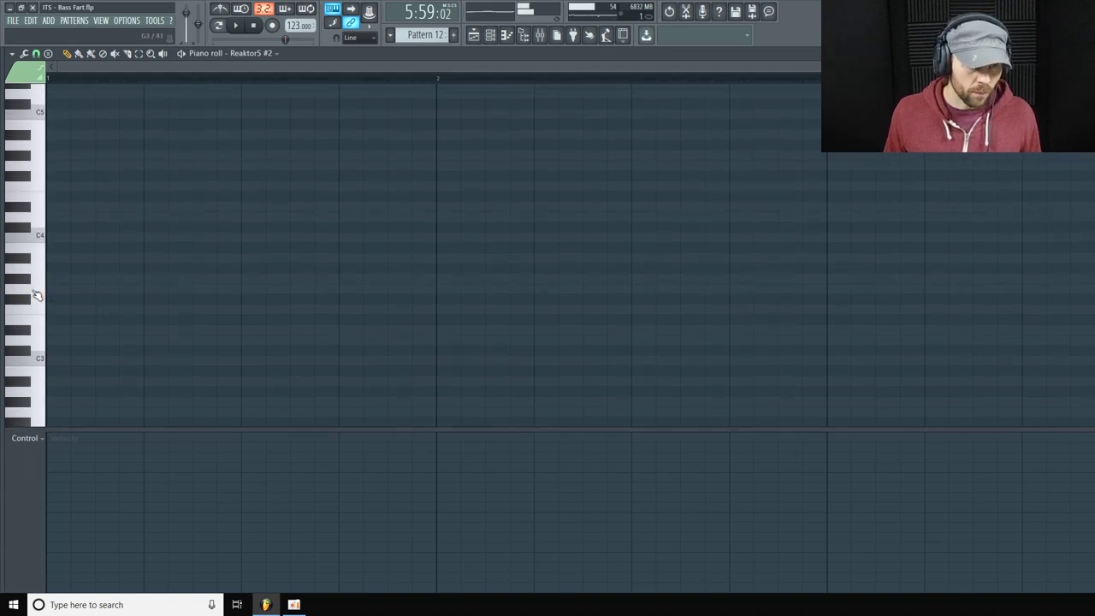
pyautogui.click(149, 291)
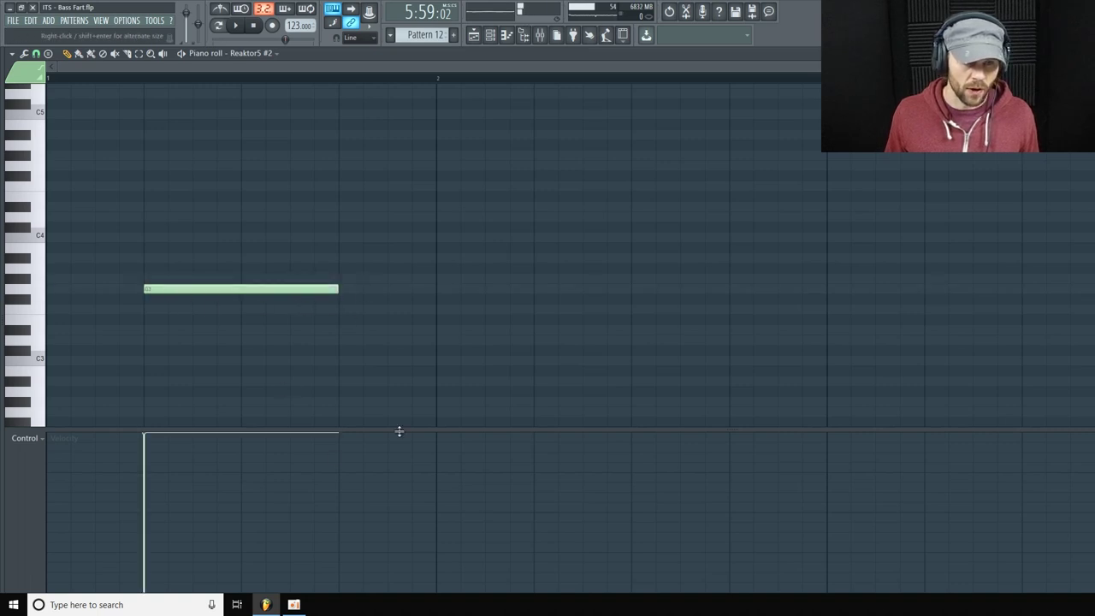
pyautogui.moveTo(393, 429); pyautogui.dragTo(393, 448)
# Step: Route the Reaktor5 #2 channel to the B FART COPY mixer track, number 36
pyautogui.click(490, 34)
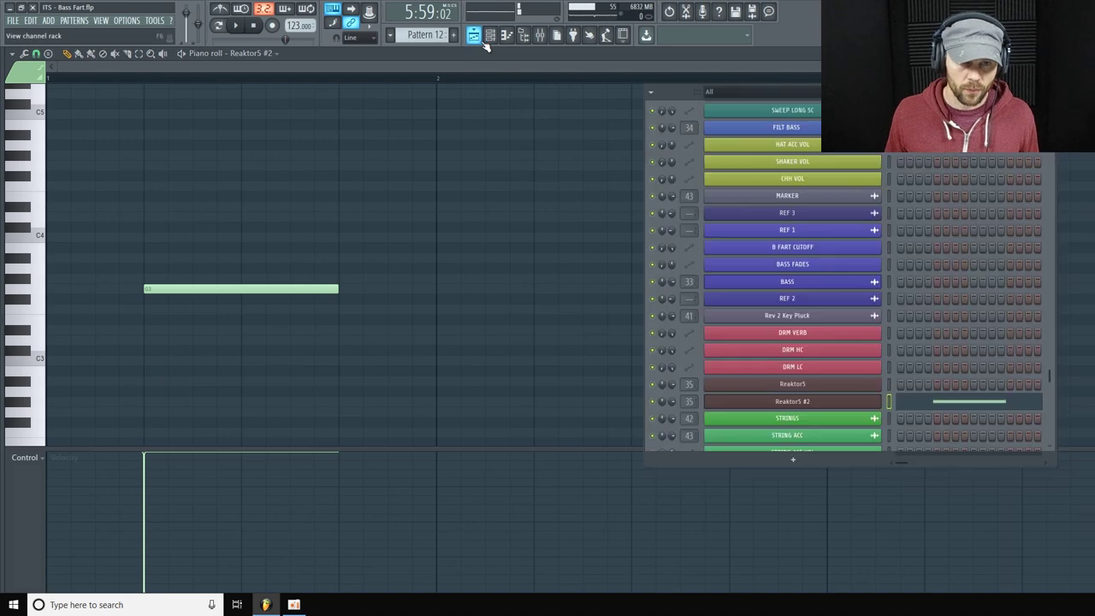
pyautogui.click(474, 34)
pyautogui.moveTo(31, 381); pyautogui.dragTo(31, 390)
pyautogui.scroll(-5, 30, 389)
pyautogui.scroll(5, 108, 320)
pyautogui.click(539, 35)
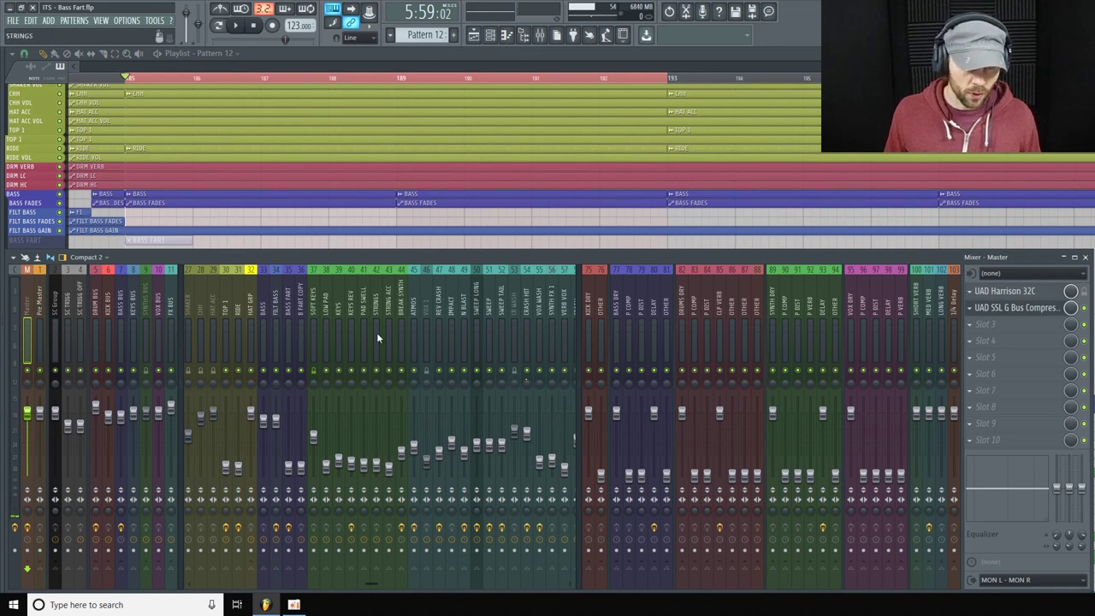
pyautogui.click(300, 316)
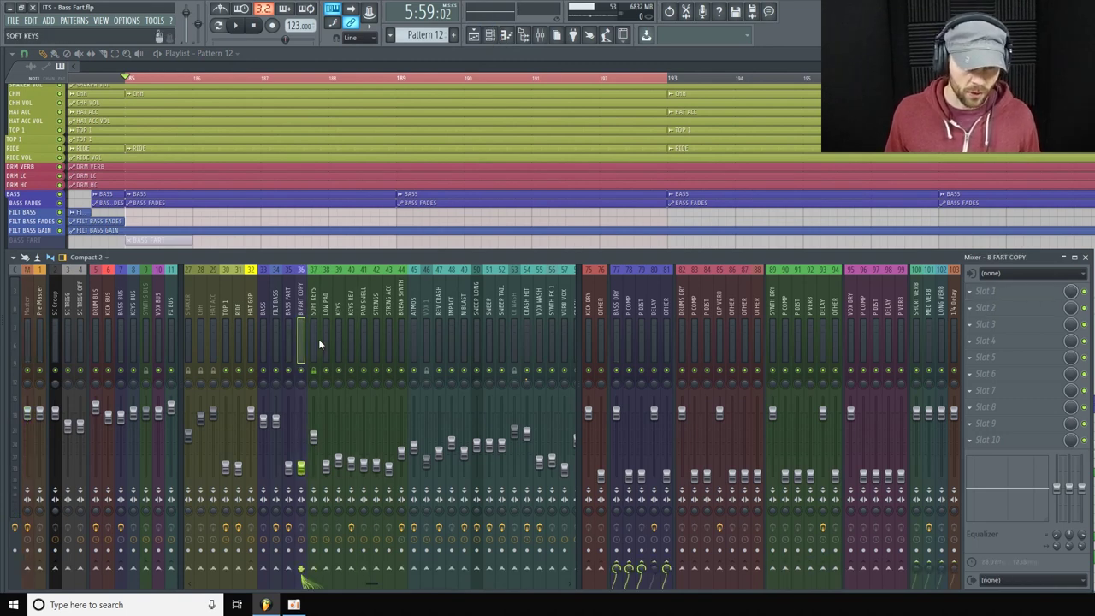
pyautogui.click(506, 34)
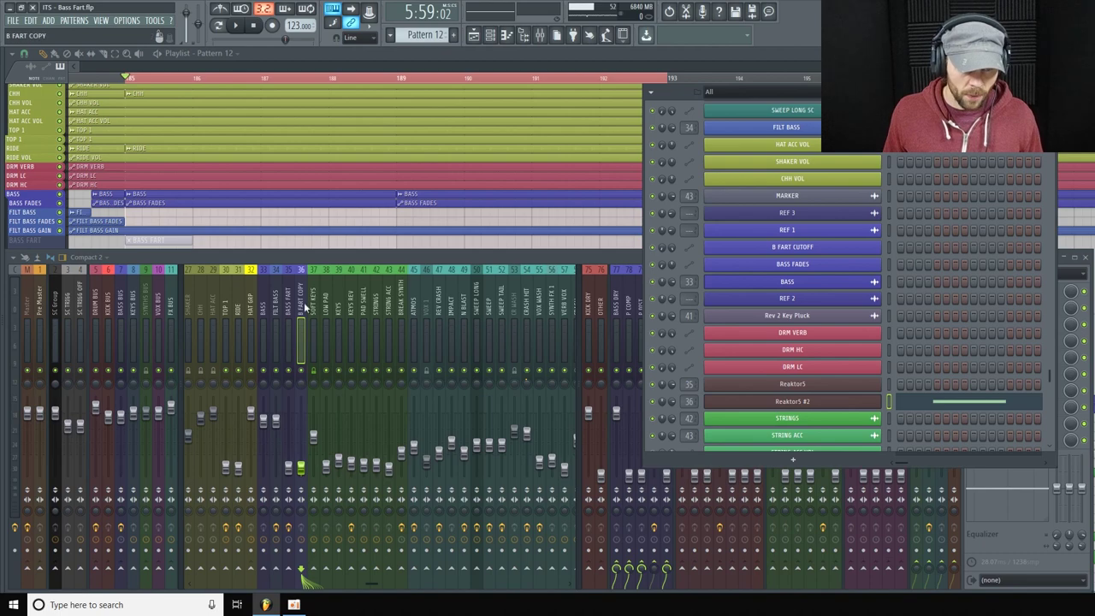
# Step: Open the Reaktor5 #2 plugin and reset Monark to its INIT - Monark preset
pyautogui.click(845, 406)
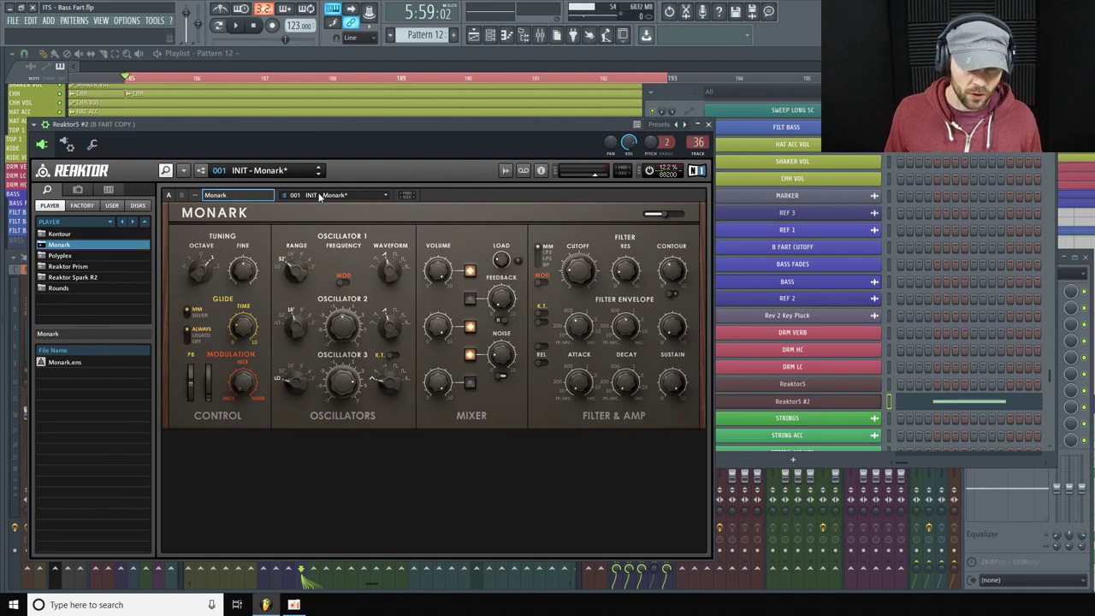
pyautogui.click(368, 195)
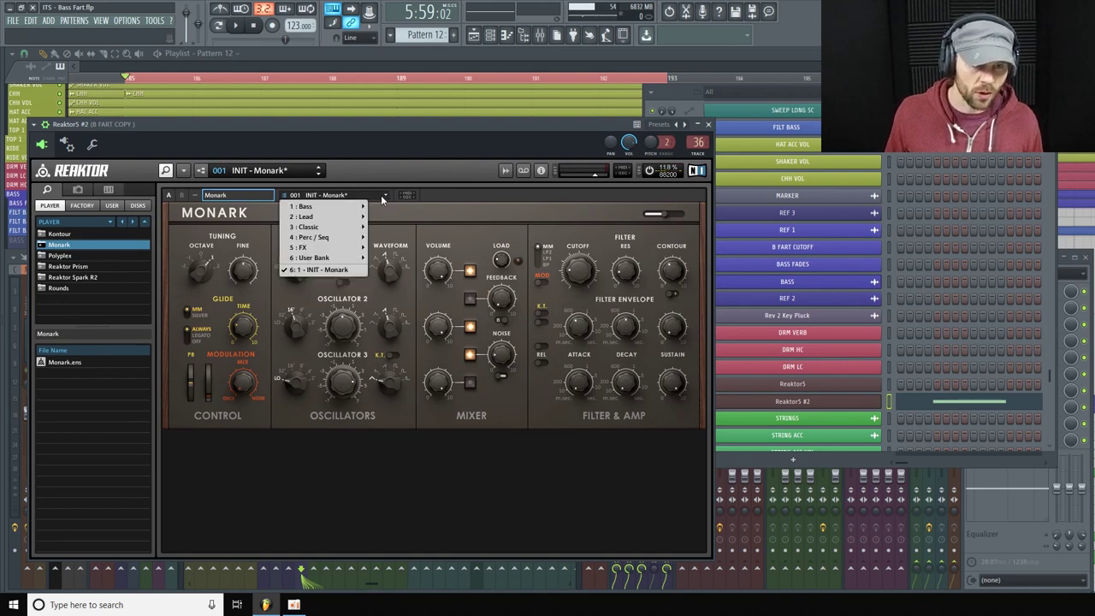
pyautogui.click(330, 271)
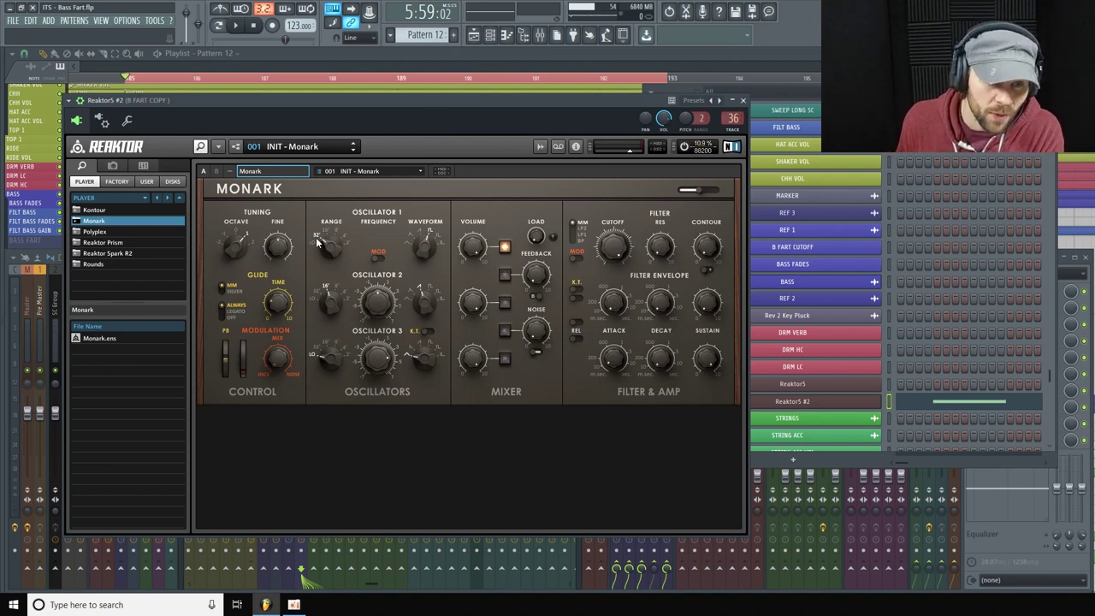
# Step: Set Monark's oscillator 1 to a saw wave at 16' and switch on oscillator 2 with its range at 32'
pyautogui.moveTo(426, 233); pyautogui.dragTo(421, 246)
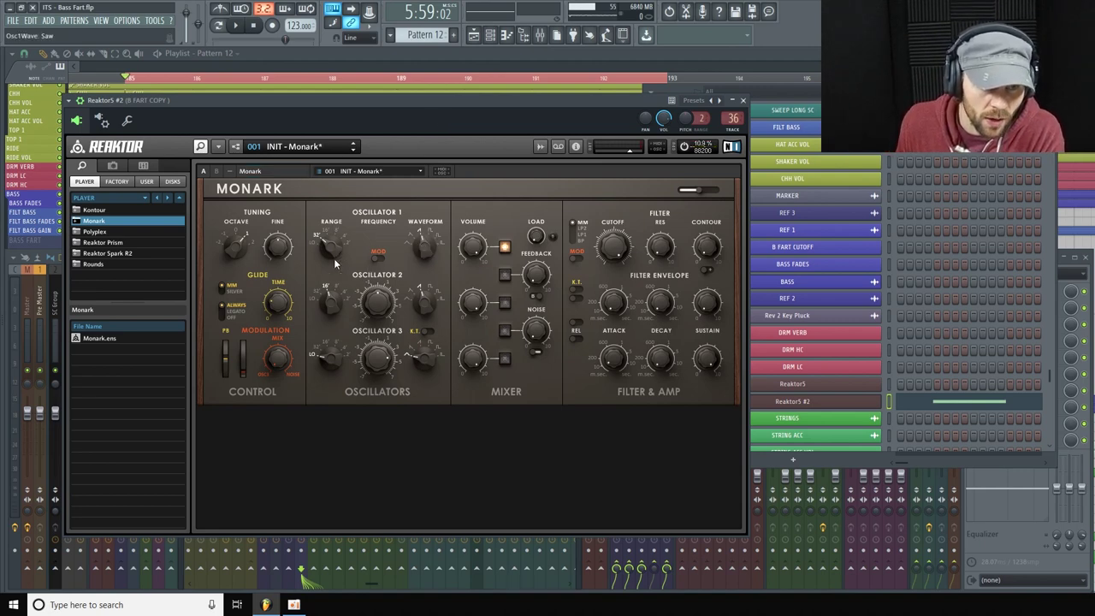
pyautogui.click(327, 244)
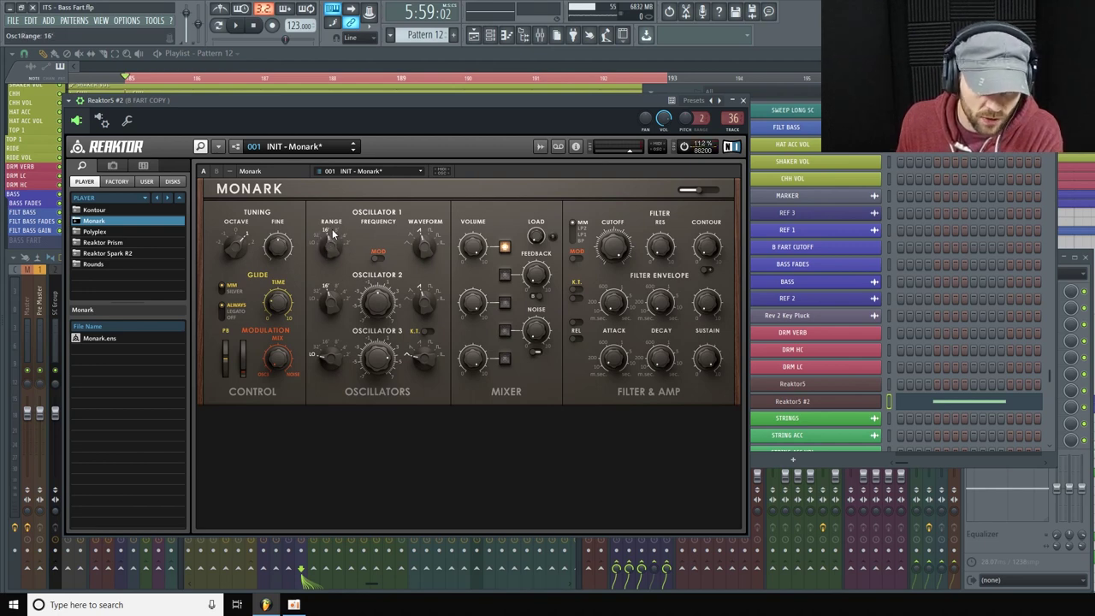
pyautogui.click(505, 303)
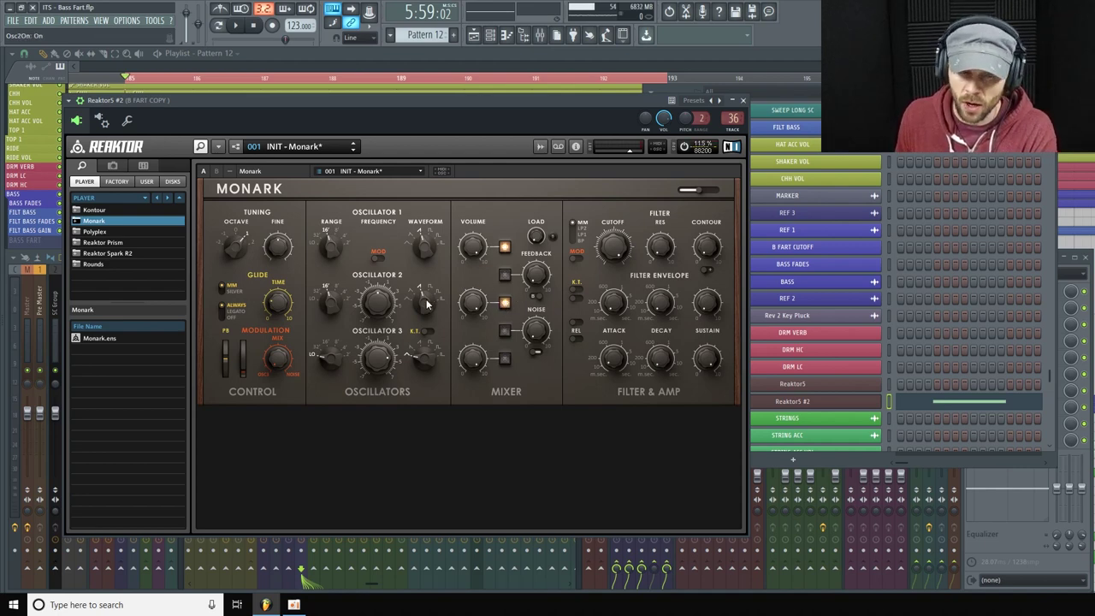
pyautogui.scroll(-1, 334, 295)
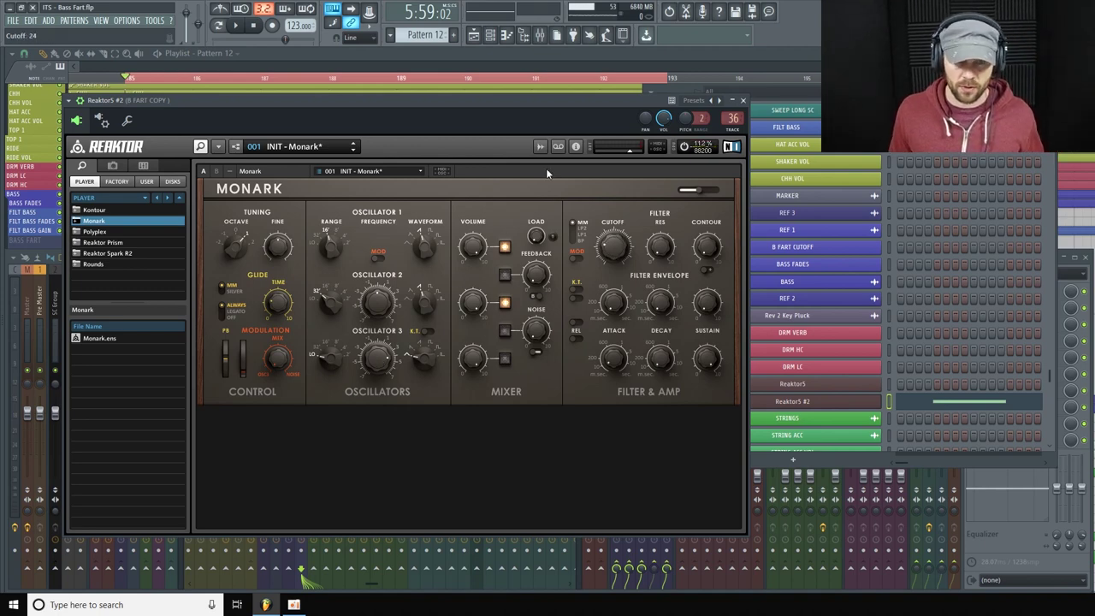
# Step: Audition the new Monark patch in the arrangement with the plugin window moved down to uncover the playlist
pyautogui.moveTo(546, 101); pyautogui.dragTo(560, 73)
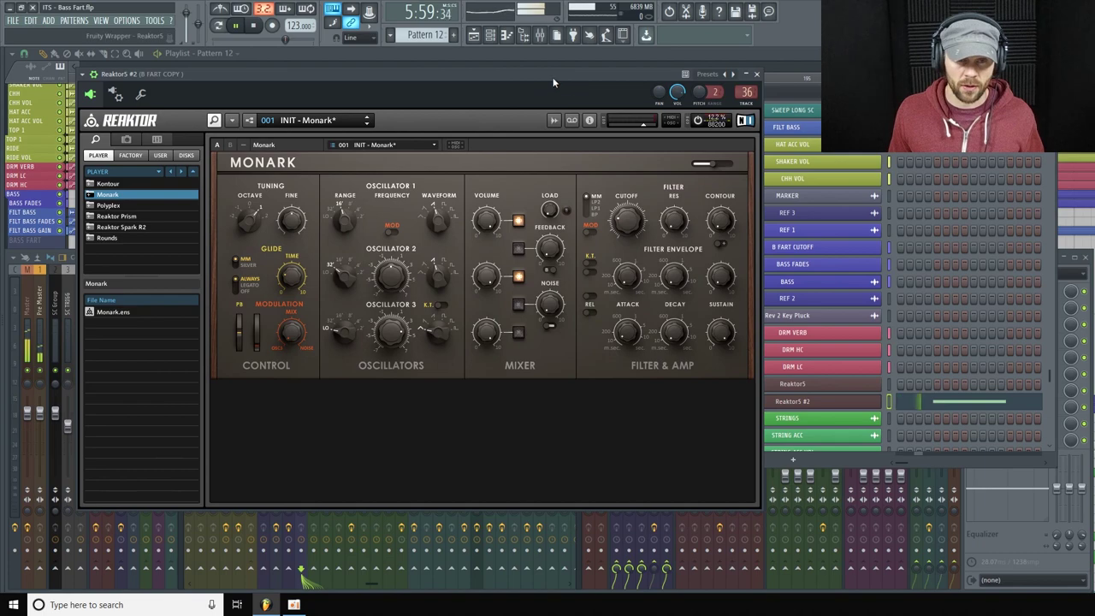
pyautogui.moveTo(543, 75); pyautogui.dragTo(523, 205)
pyautogui.moveTo(518, 245); pyautogui.dragTo(541, 548)
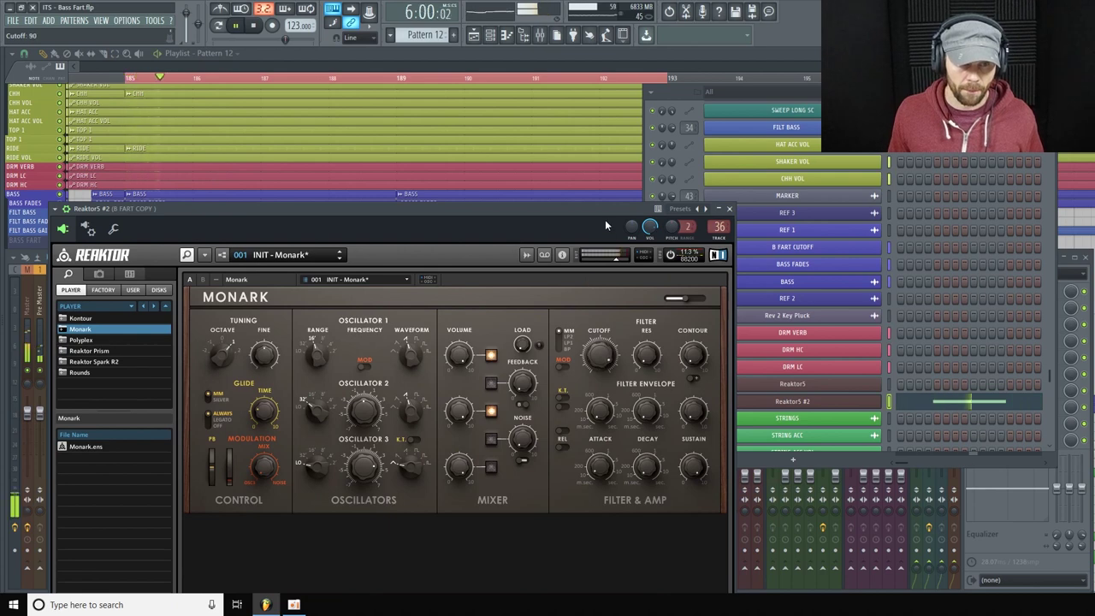
# Step: Move the Reaktor5 #2 window up to show the whole Monark panel and replay the arrangement to hear the patch
pyautogui.press('space')
pyautogui.moveTo(500, 236); pyautogui.dragTo(519, 163)
pyautogui.press('space')
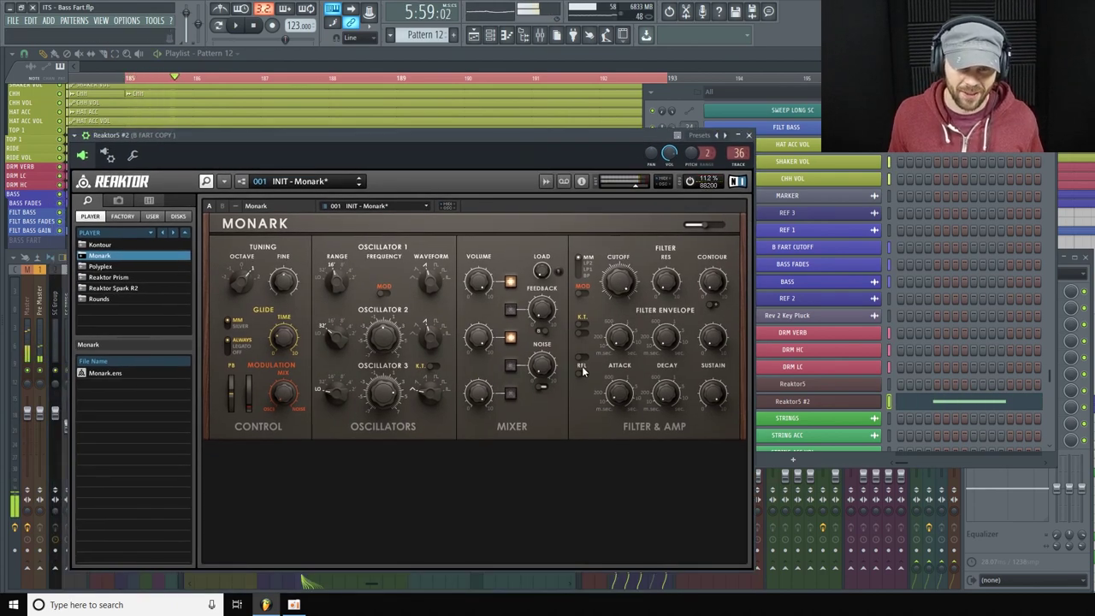
pyautogui.press('space')
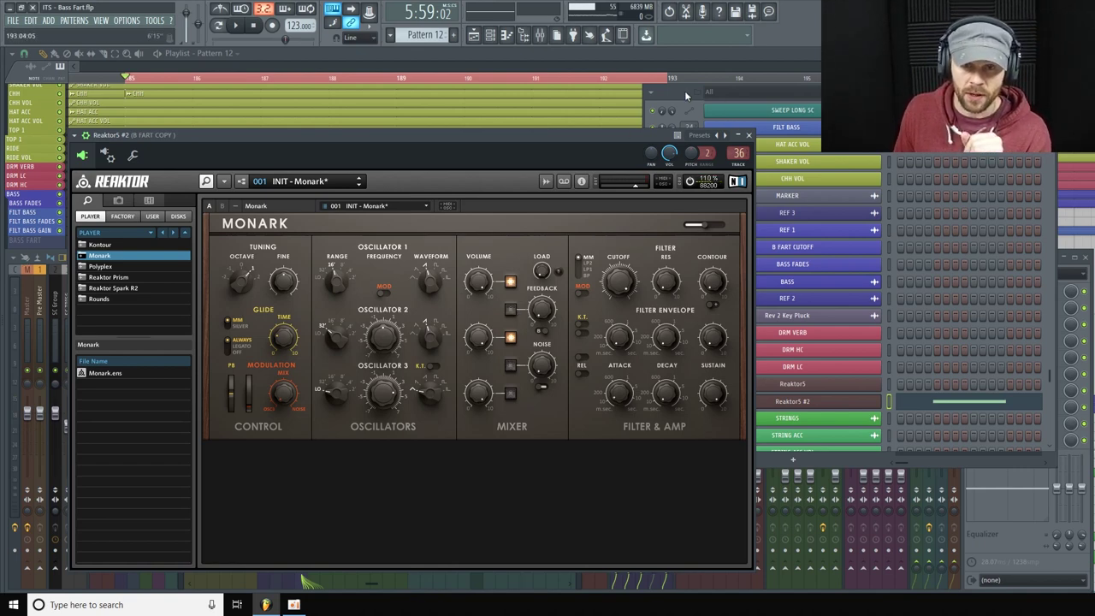
# Step: Load ValhallaVintageVerb into the first effect slot of the B FART COPY mixer track
pyautogui.moveTo(687, 92); pyautogui.dragTo(821, 540)
pyautogui.click(811, 259)
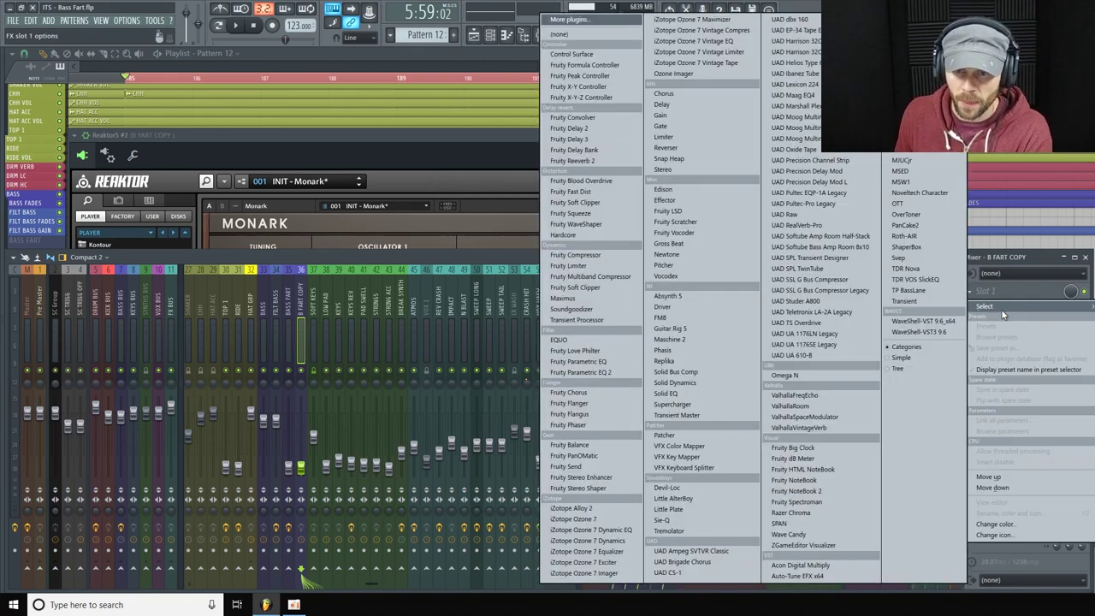
pyautogui.click(999, 290)
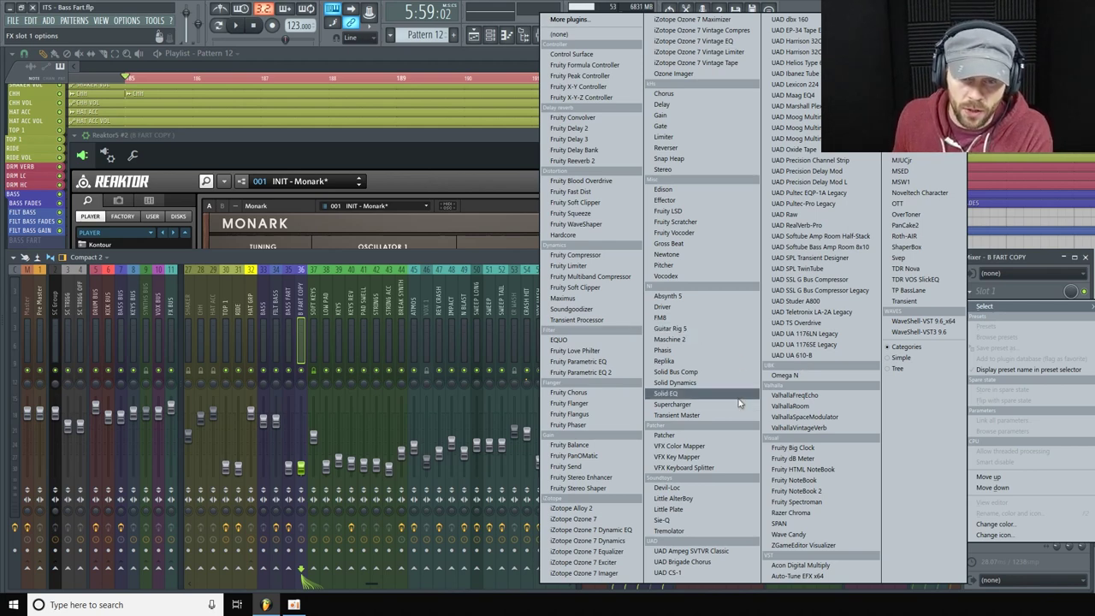
pyautogui.click(848, 432)
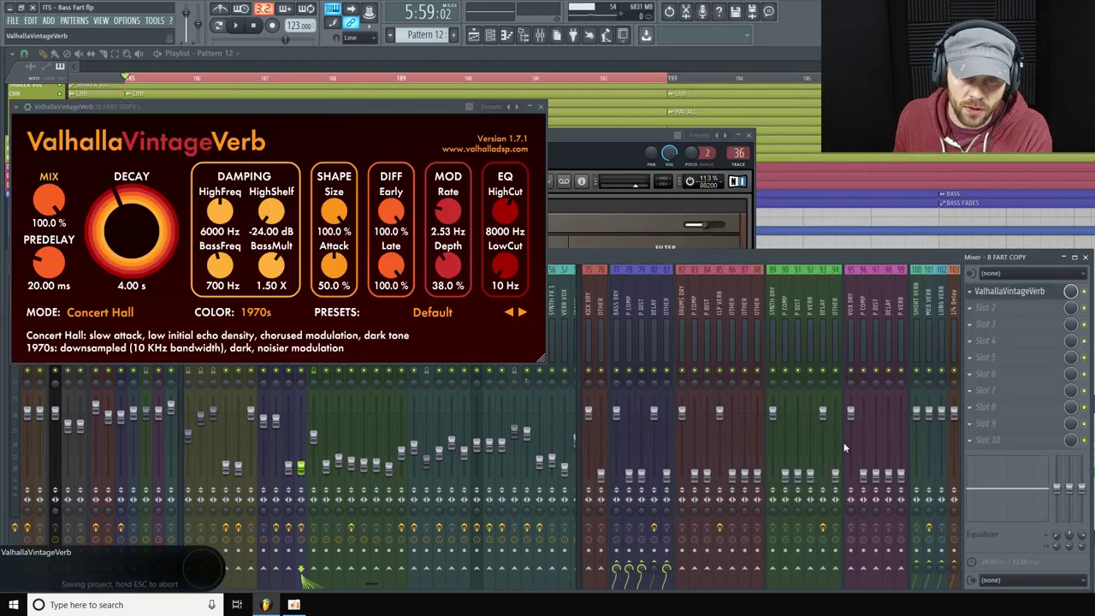
# Step: Set the reverb's mix to 50.8 % and decay to 10.15 s with a 20 ms predelay, and close its window
pyautogui.moveTo(310, 109); pyautogui.dragTo(468, 172)
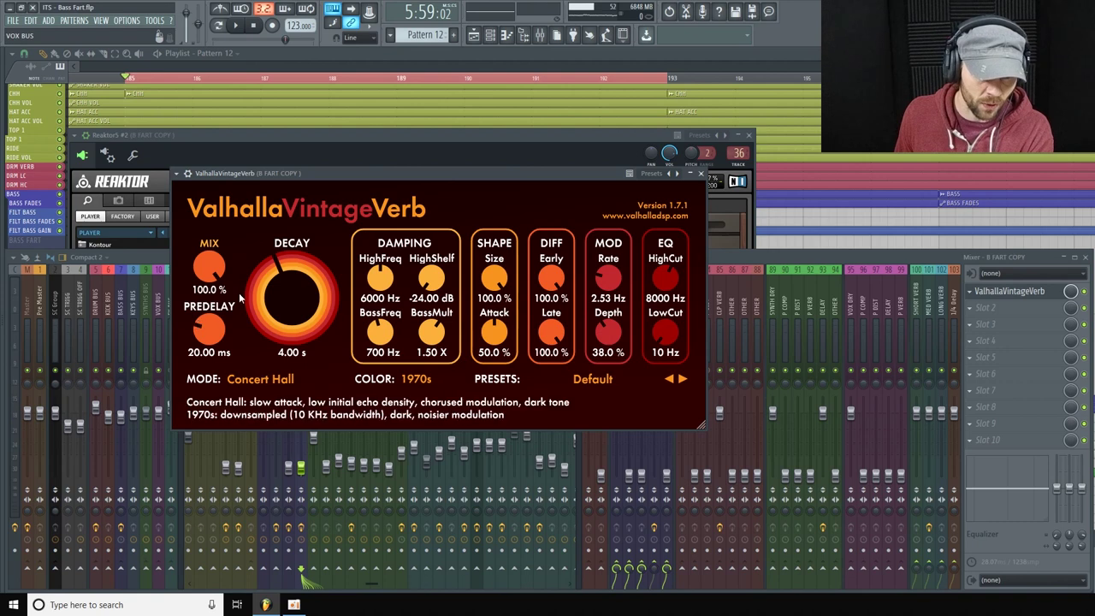
pyautogui.moveTo(208, 267); pyautogui.dragTo(188, 333)
pyautogui.moveTo(261, 323)
pyautogui.mouseDown()
pyautogui.moveTo(270, 301)
pyautogui.moveTo(263, 318)
pyautogui.mouseUp()
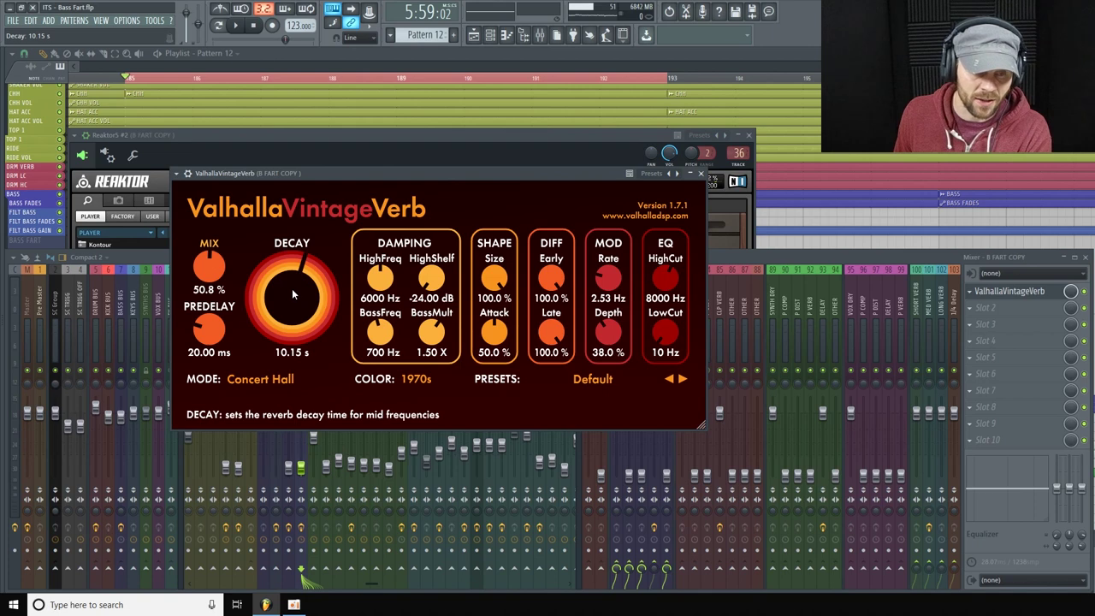
pyautogui.moveTo(209, 332); pyautogui.dragTo(209, 332)
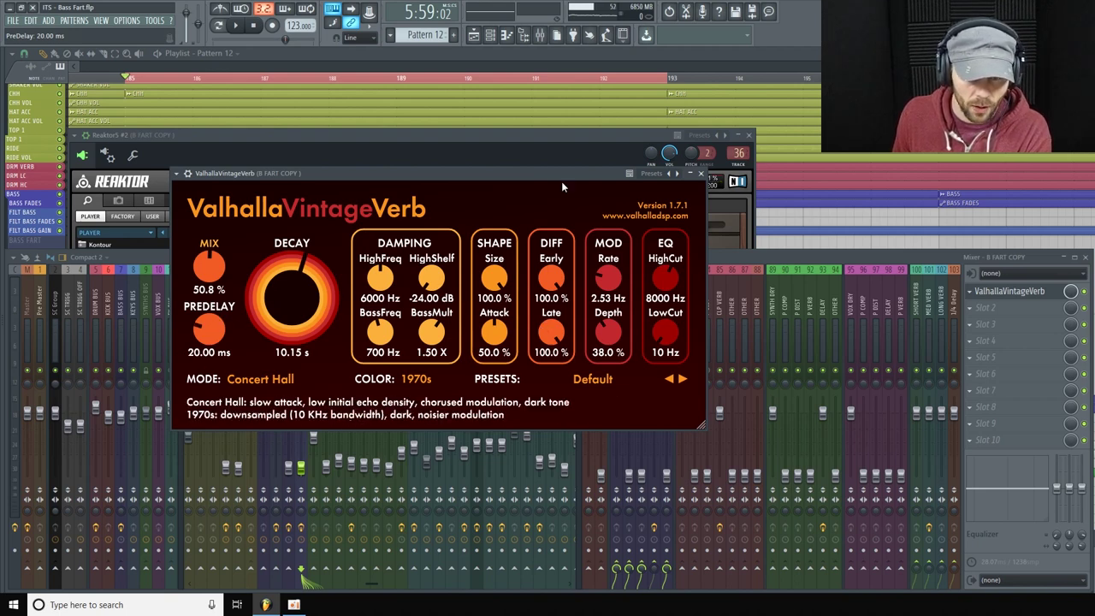
pyautogui.moveTo(558, 171); pyautogui.dragTo(552, 161)
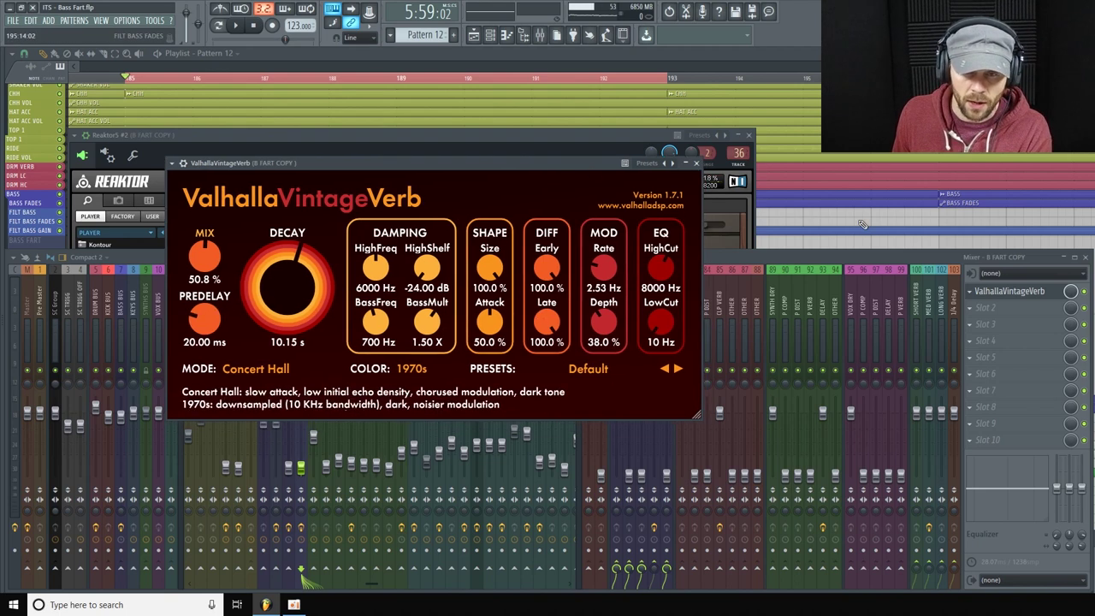
pyautogui.click(696, 163)
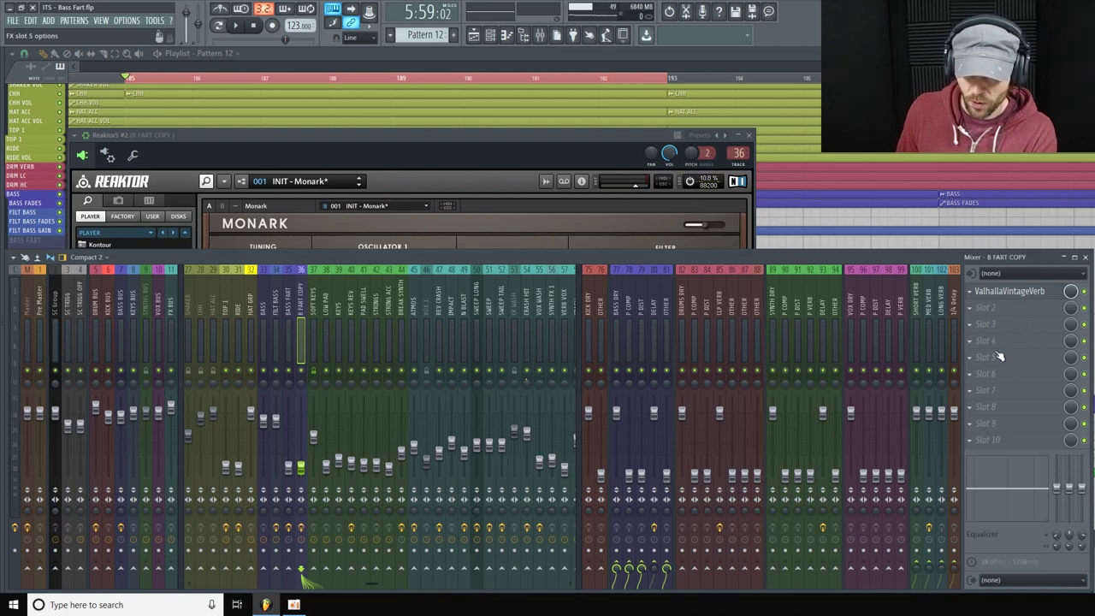
# Step: Switch on Monark's noise source at a volume of 1.8 and set the mixer load to 21
pyautogui.moveTo(479, 134); pyautogui.dragTo(488, 125)
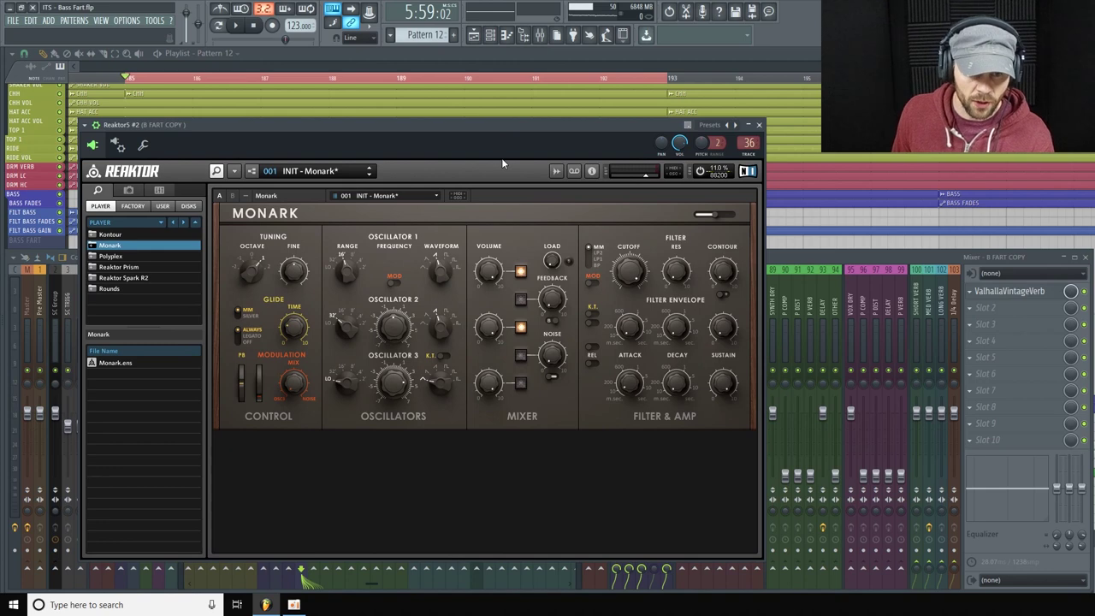
pyautogui.click(520, 356)
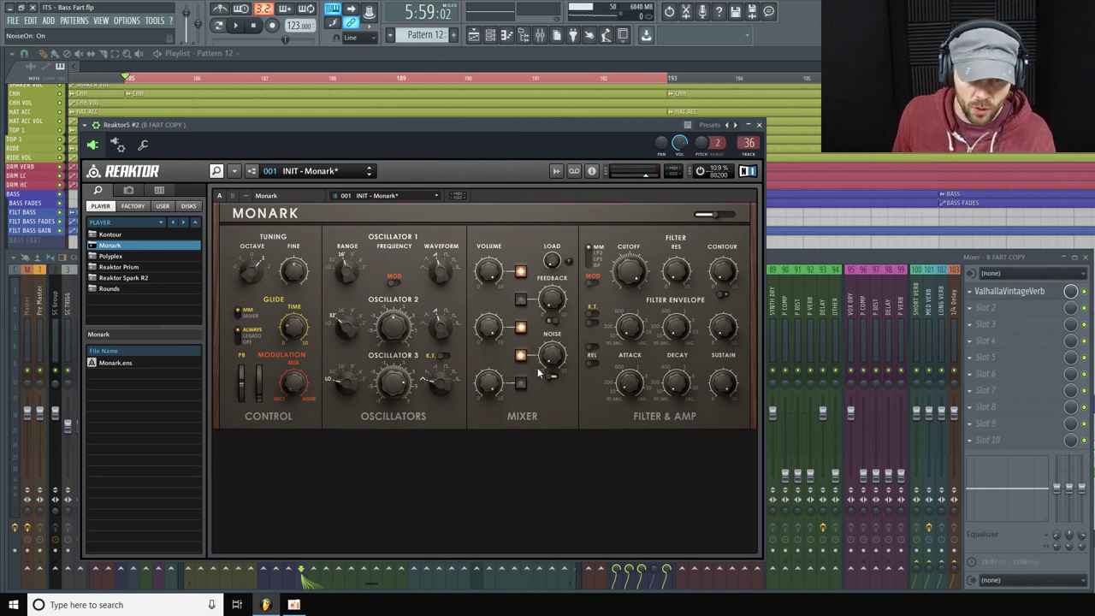
pyautogui.moveTo(561, 367)
pyautogui.mouseDown()
pyautogui.moveTo(560, 342)
pyautogui.moveTo(554, 354)
pyautogui.mouseUp()
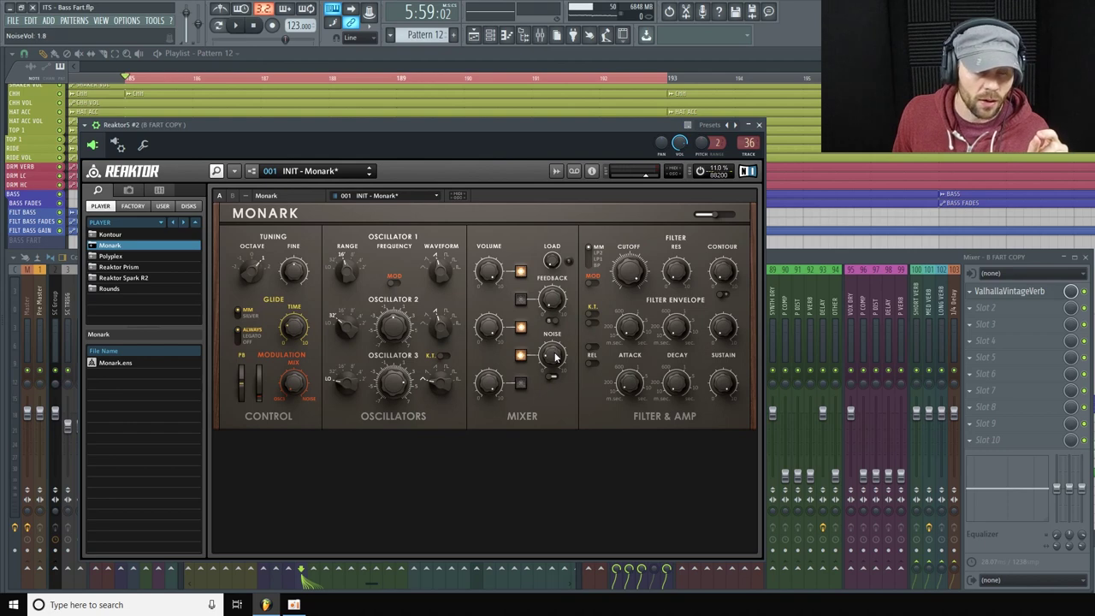
pyautogui.moveTo(552, 262); pyautogui.dragTo(553, 258)
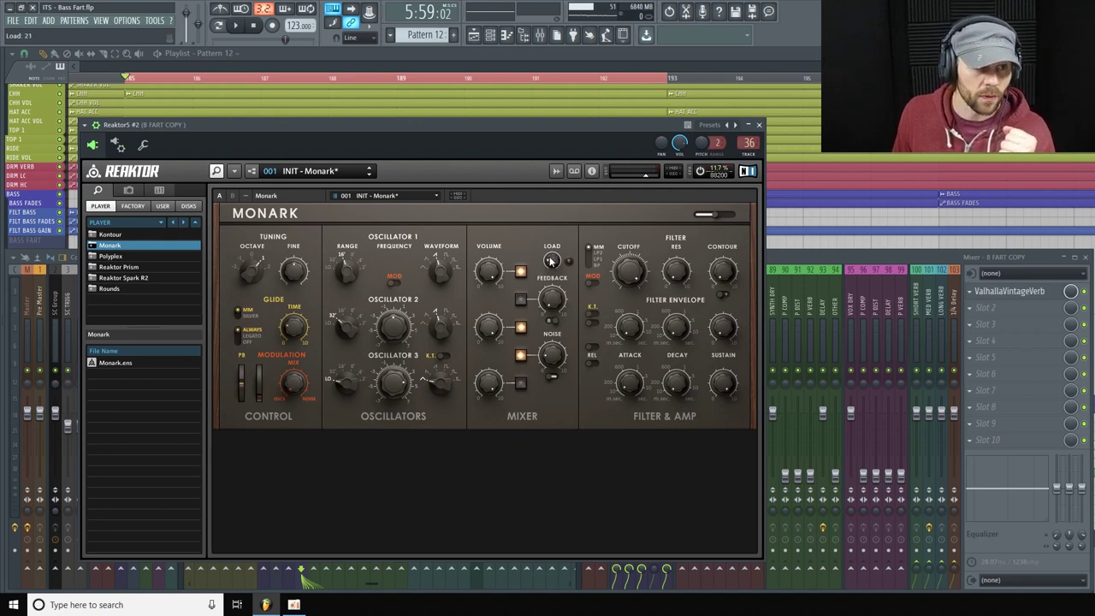
# Step: Lower Monark's filter cutoff and audition the patch in the arrangement
pyautogui.moveTo(624, 280); pyautogui.dragTo(620, 332)
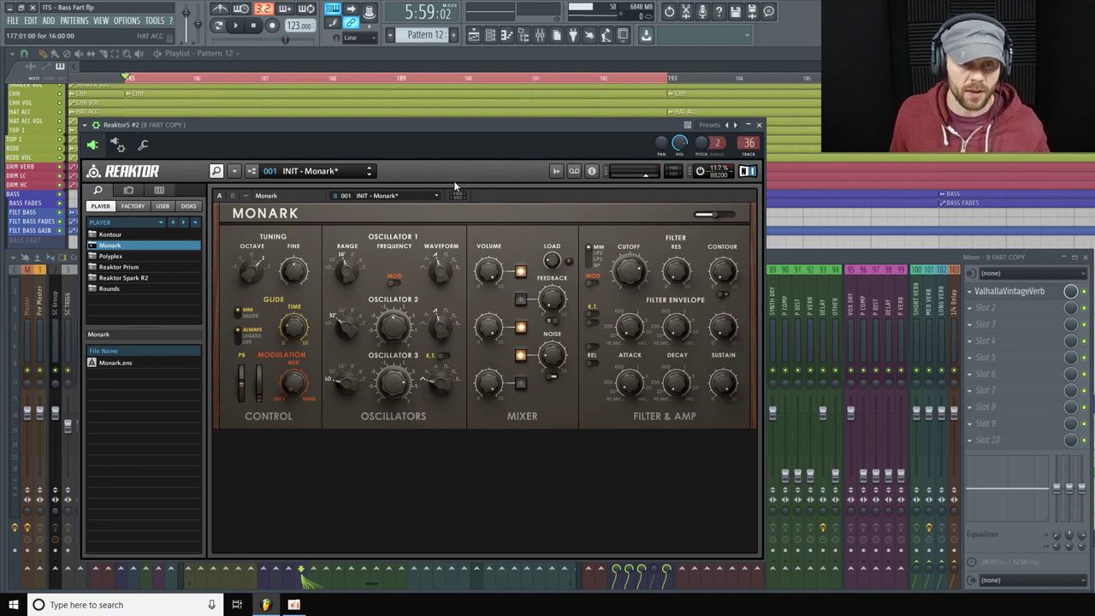
pyautogui.press('space')
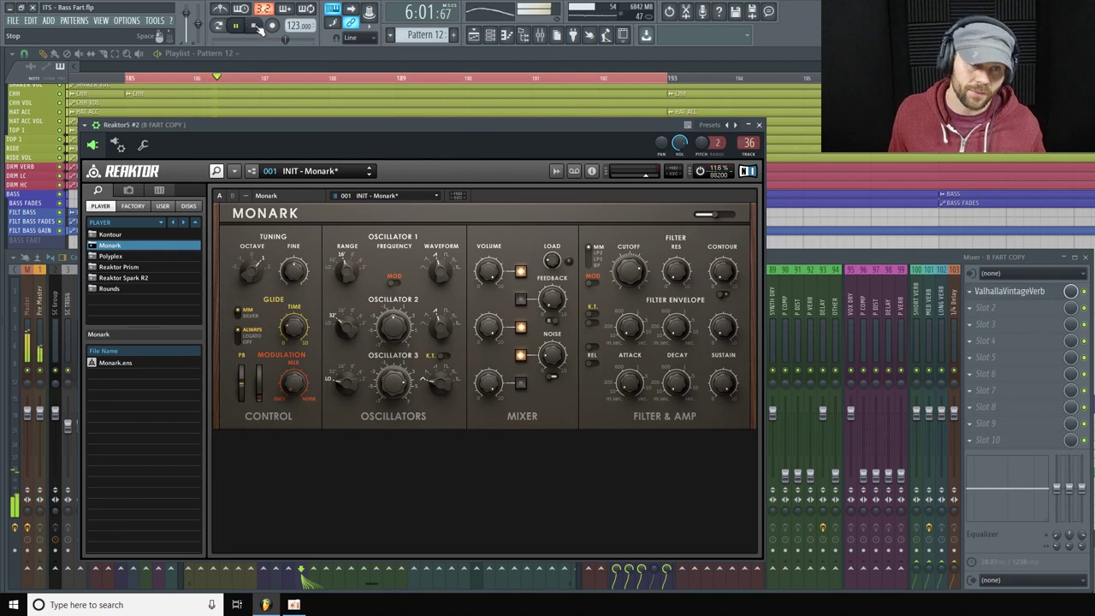
pyautogui.press('space')
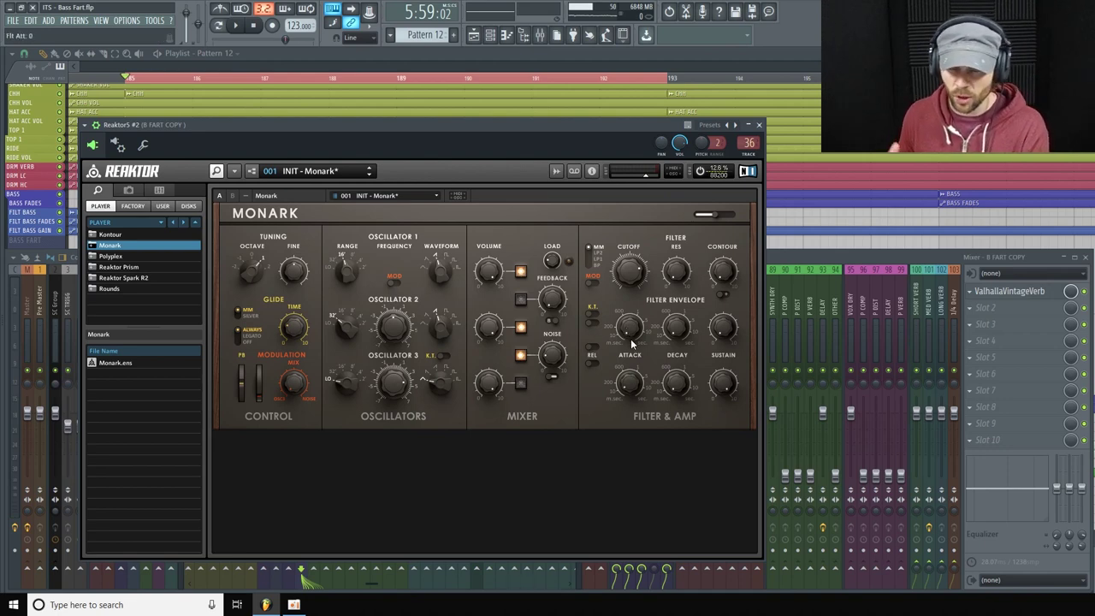
# Step: Set Monark's filter envelope attack to 40 and decay to 51, auditioning each change in the arrangement
pyautogui.moveTo(638, 338); pyautogui.dragTo(636, 309)
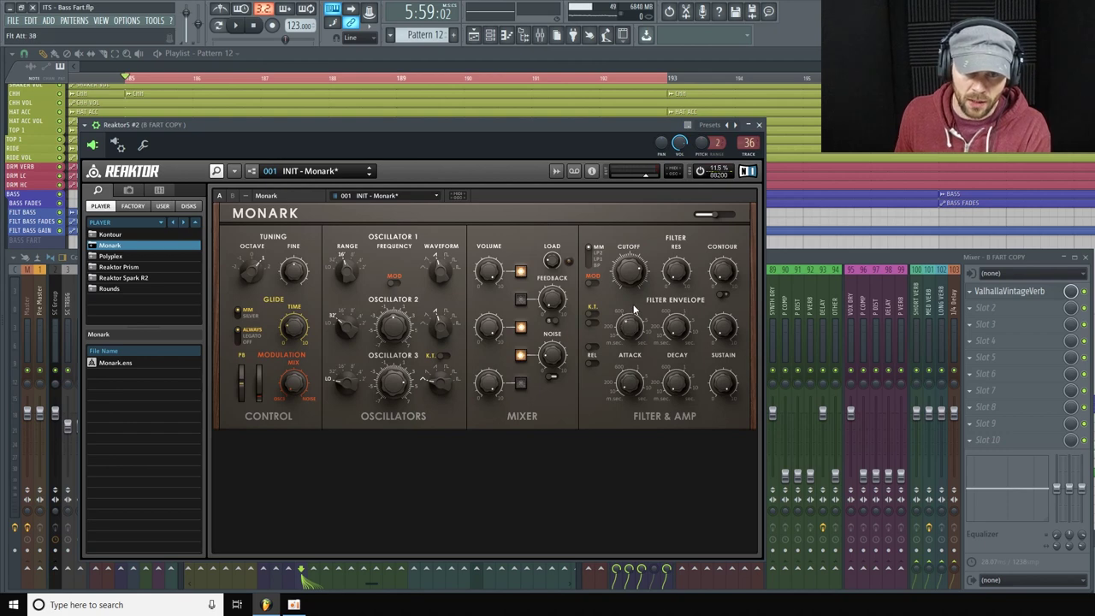
pyautogui.press('space')
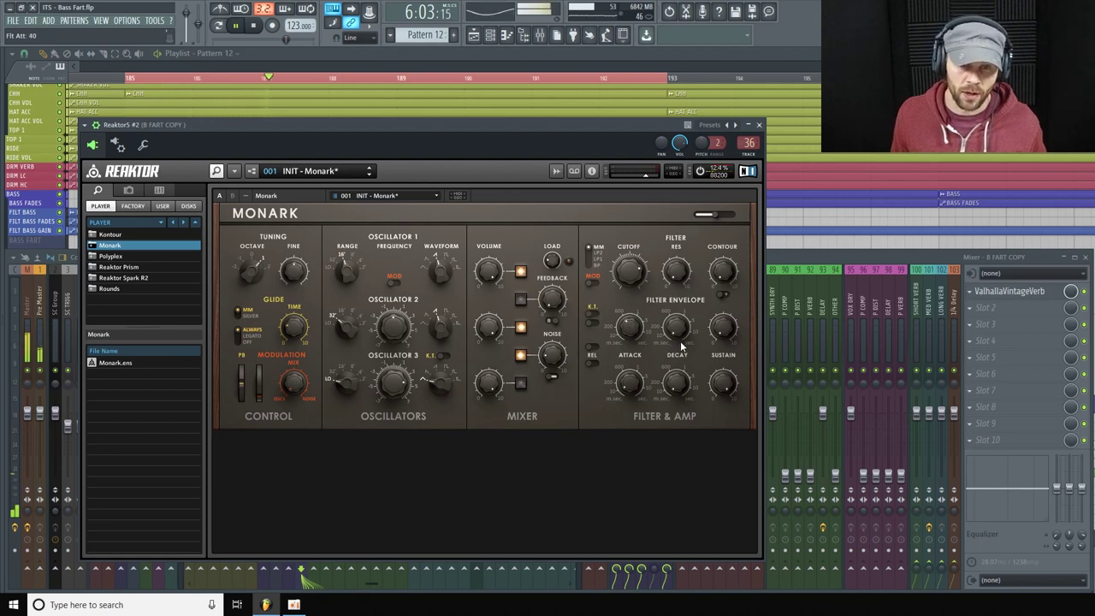
pyautogui.press('space')
pyautogui.scroll(6, 680, 328)
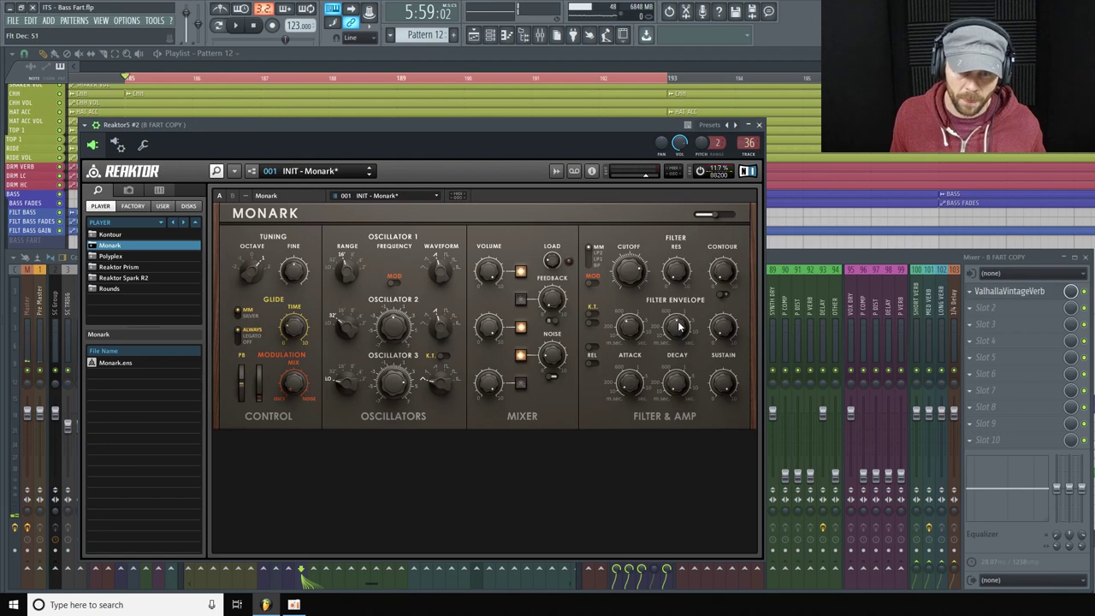
pyautogui.press('space')
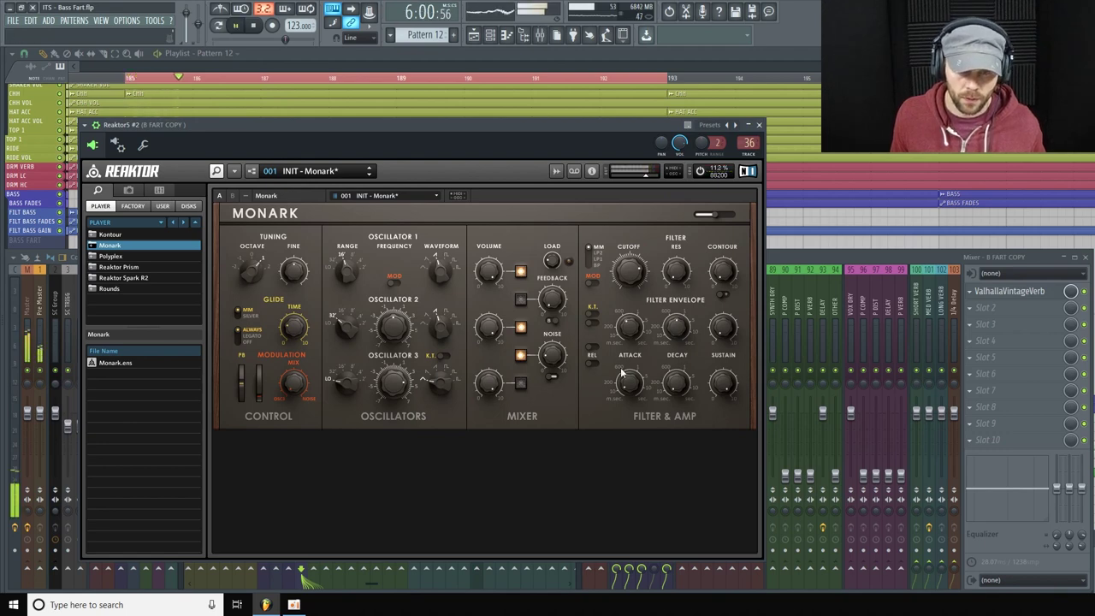
pyautogui.press('space')
# Step: Raise Monark's filter contour amount to 4.1
pyautogui.scroll(4, 724, 270)
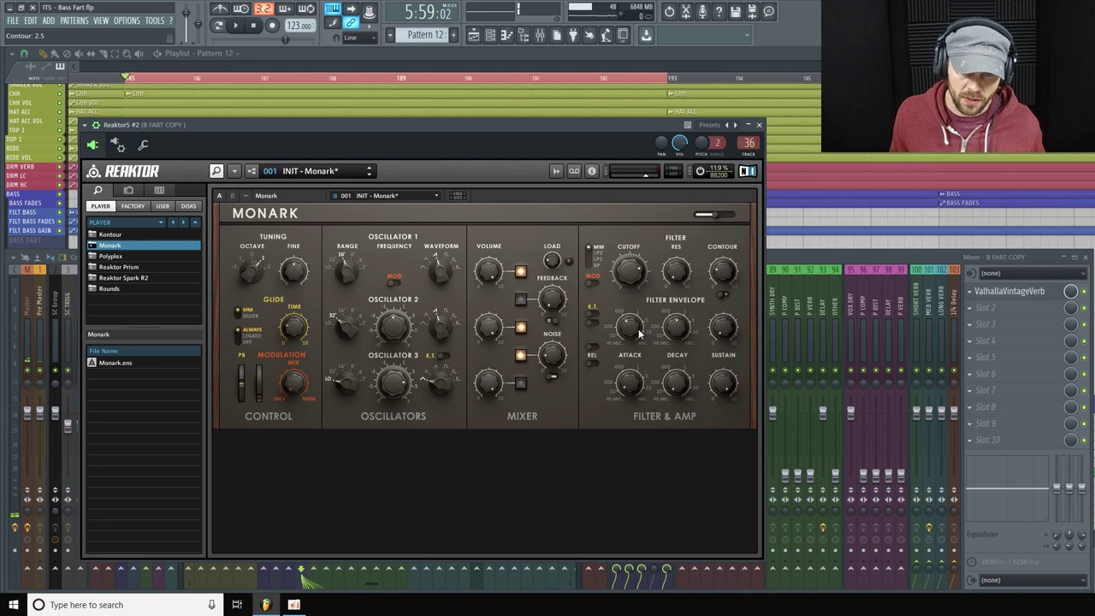
pyautogui.scroll(2, 723, 270)
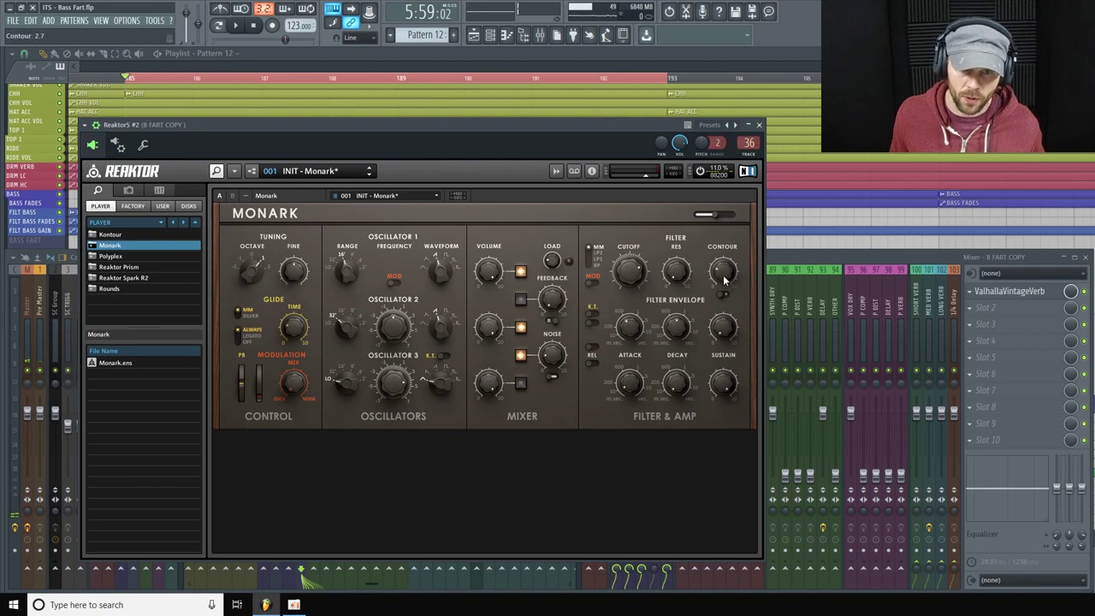
pyautogui.moveTo(723, 270); pyautogui.dragTo(726, 266)
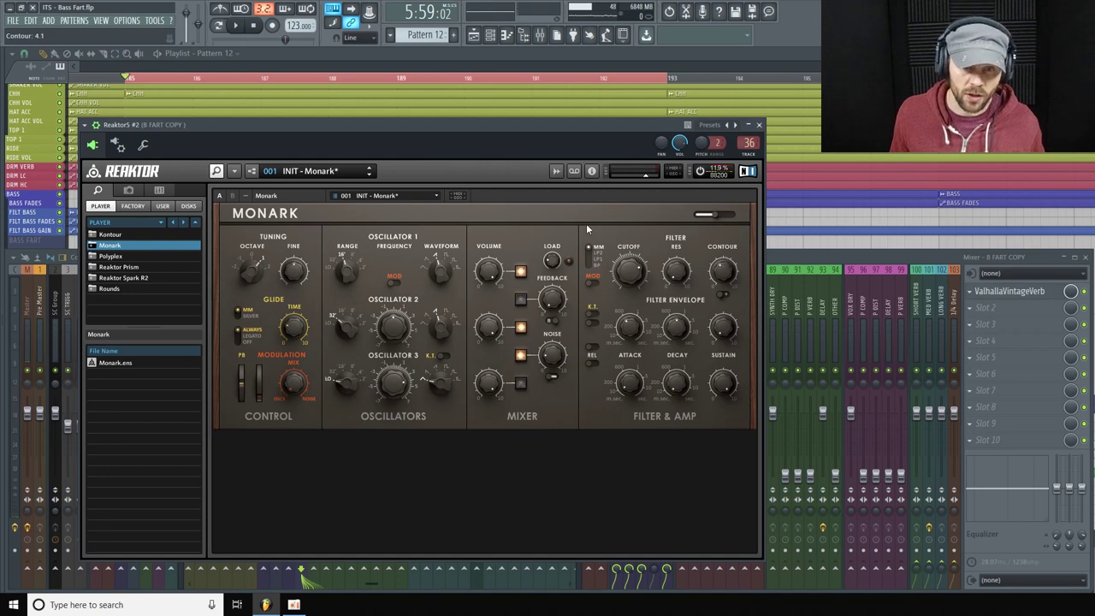
# Step: Set Monark's filter resonance to 1.7 and the cutoff to 21, listening to the arrangement while adjusting
pyautogui.press('space')
pyautogui.scroll(3, 677, 274)
pyautogui.scroll(5, 676, 276)
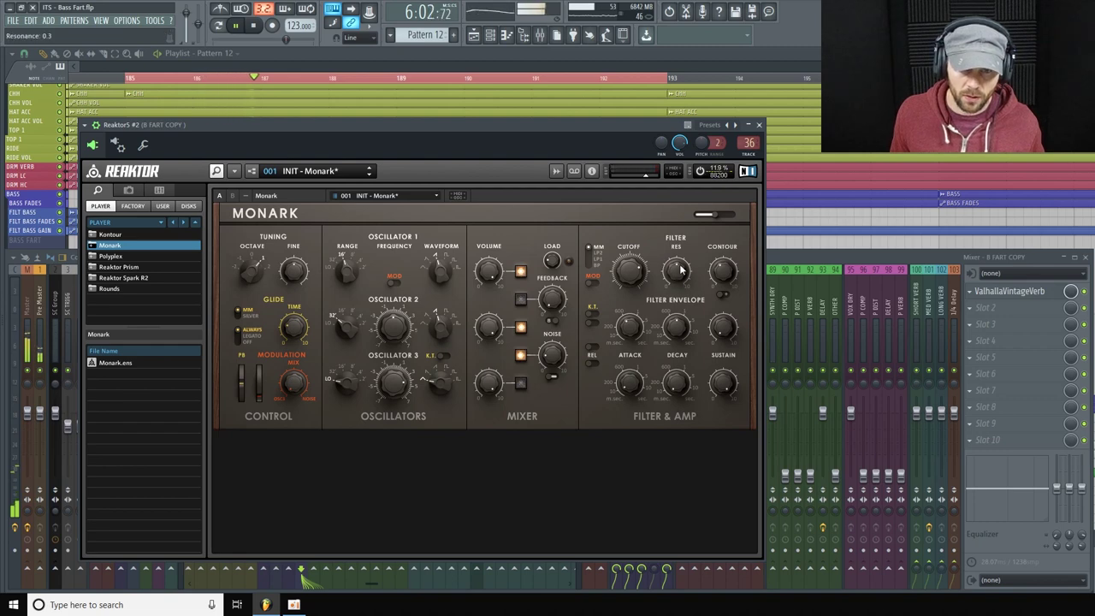
pyautogui.scroll(-5, 630, 274)
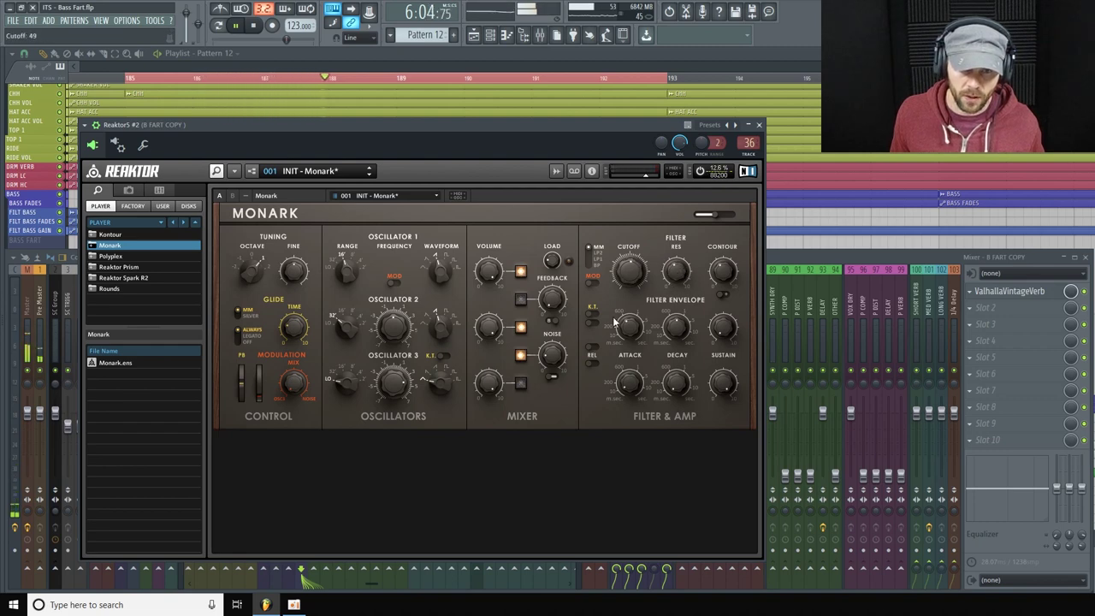
pyautogui.scroll(-3, 663, 284)
pyautogui.press('space')
pyautogui.scroll(-1, 676, 275)
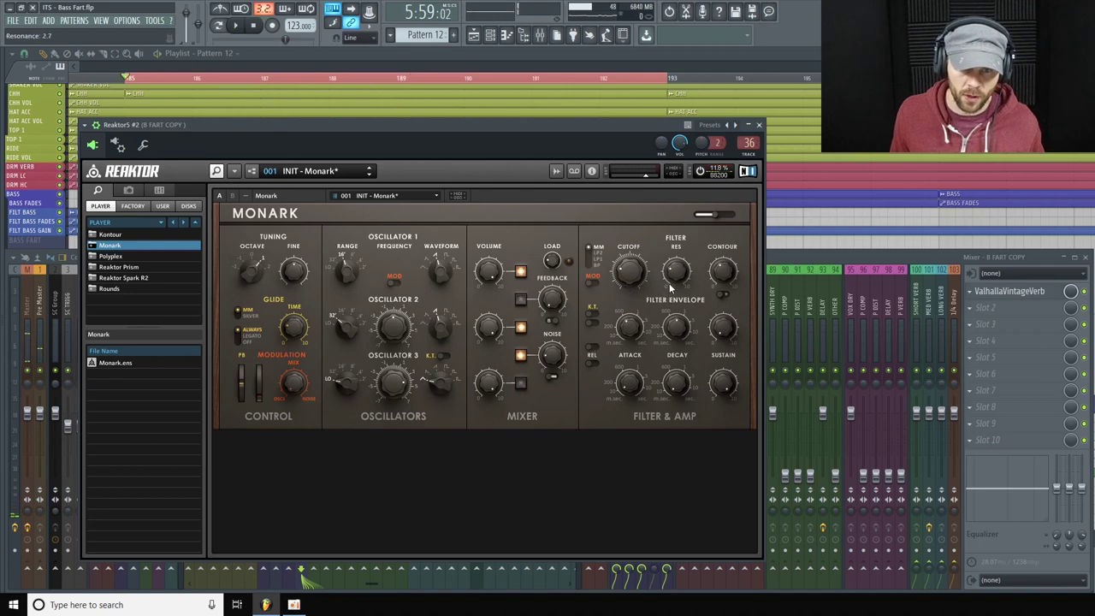
pyautogui.scroll(-1, 670, 279)
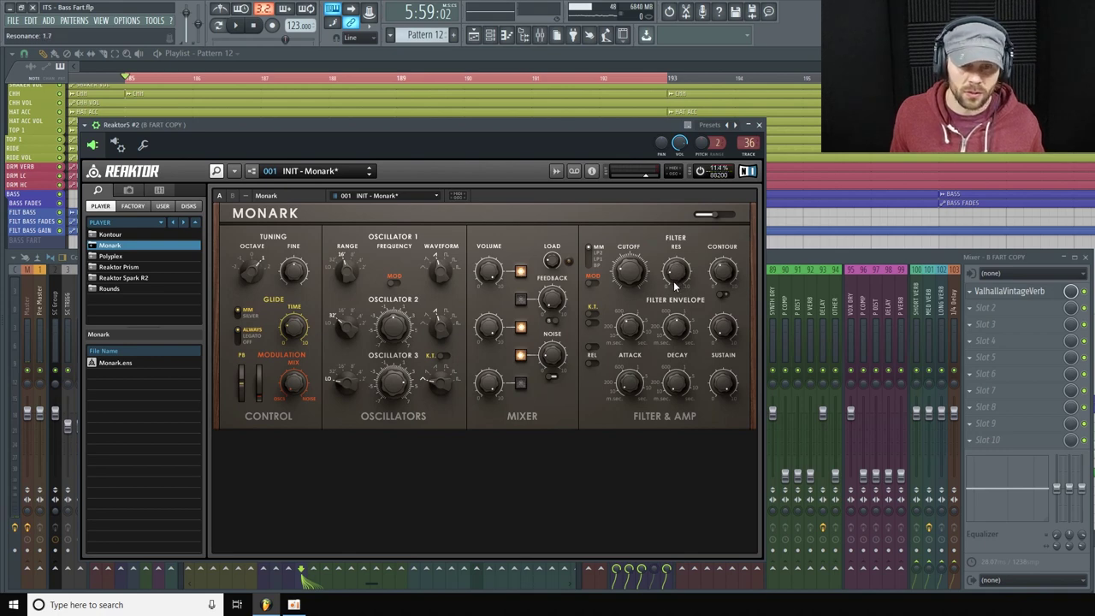
pyautogui.scroll(-1, 625, 287)
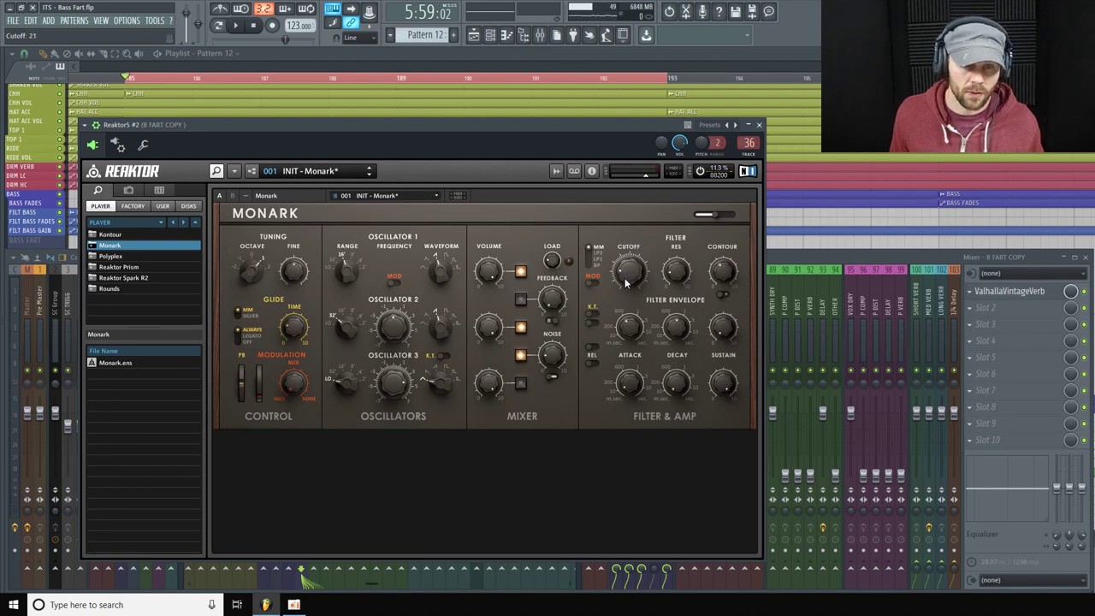
# Step: Fine-tune Monark's filter cutoff between about 21 and 23 while the arrangement plays
pyautogui.press('space')
pyautogui.scroll(-2, 628, 284)
pyautogui.scroll(1, 629, 279)
pyautogui.scroll(2, 629, 278)
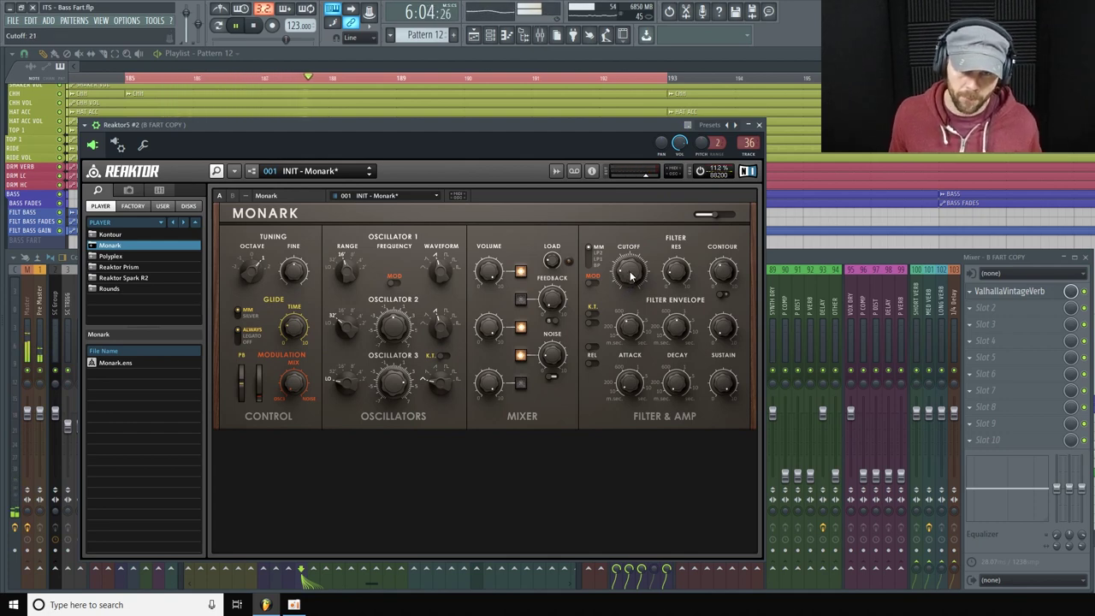
pyautogui.scroll(1, 631, 273)
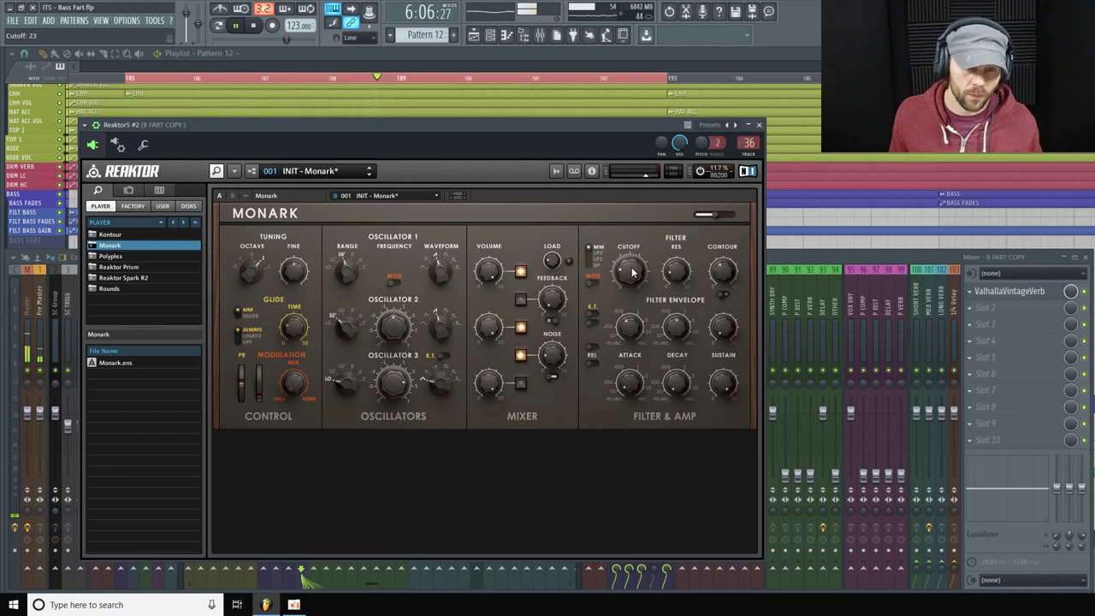
pyautogui.scroll(-1, 632, 273)
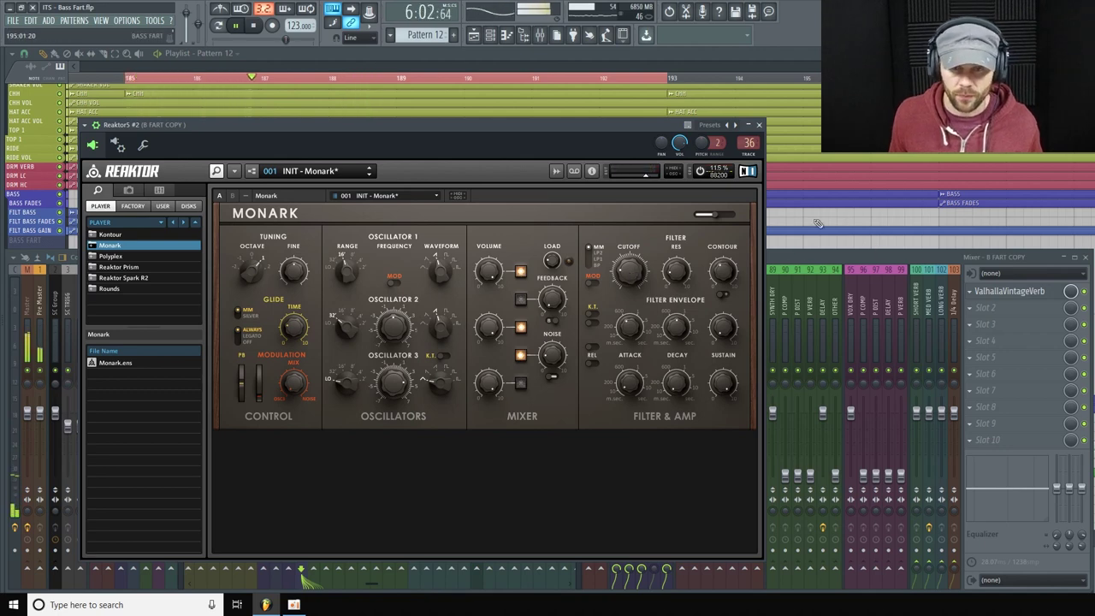
# Step: Bring up the mixer and balance the B FART COPY track's volume fader during playback
pyautogui.click(808, 256)
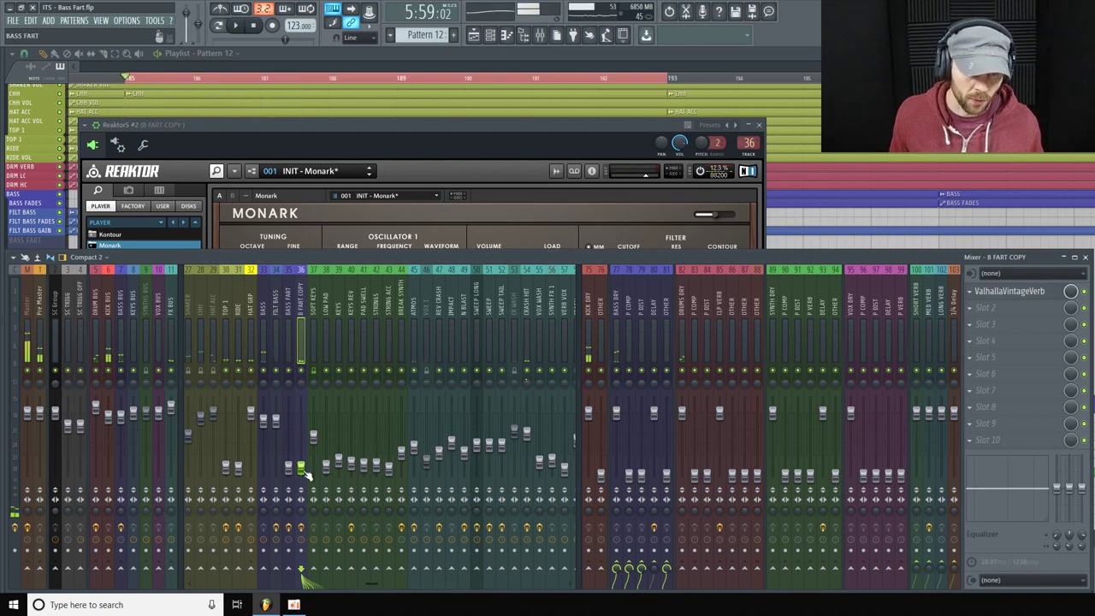
pyautogui.scroll(2, 305, 576)
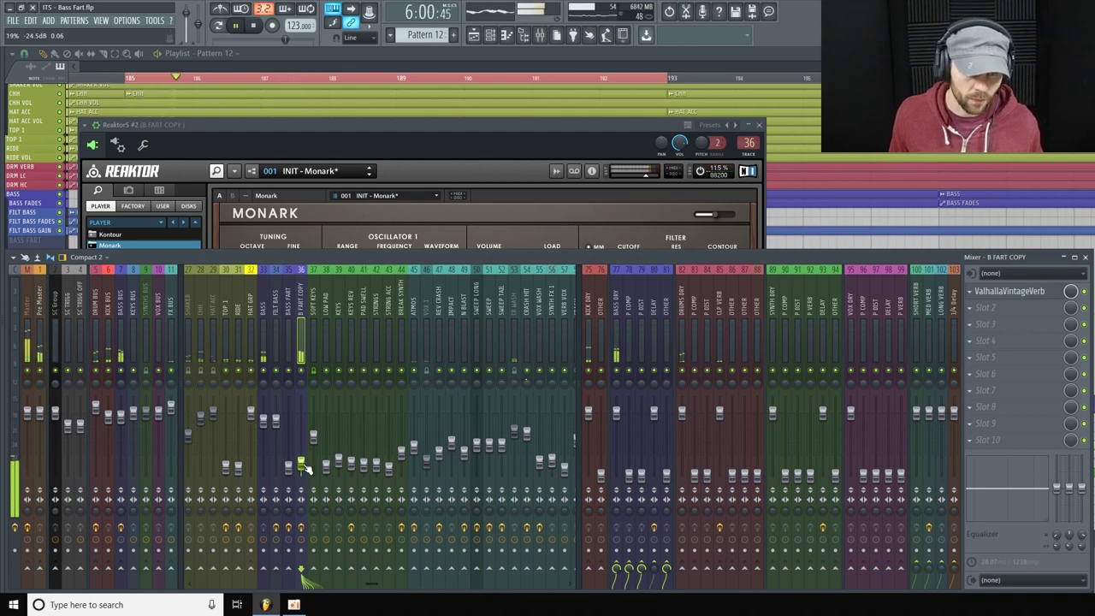
pyautogui.scroll(-2, 304, 577)
pyautogui.moveTo(304, 468); pyautogui.dragTo(308, 469)
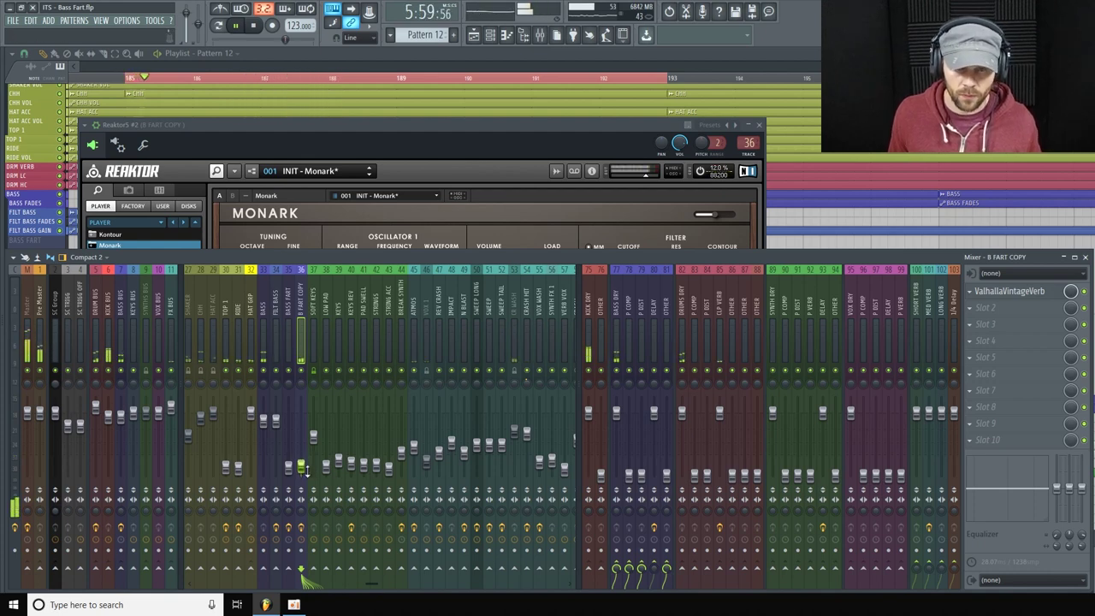
# Step: Stop playback and load Fruity Blood Overdrive into effect slot 2 of the B FART COPY mixer track
pyautogui.click(485, 130)
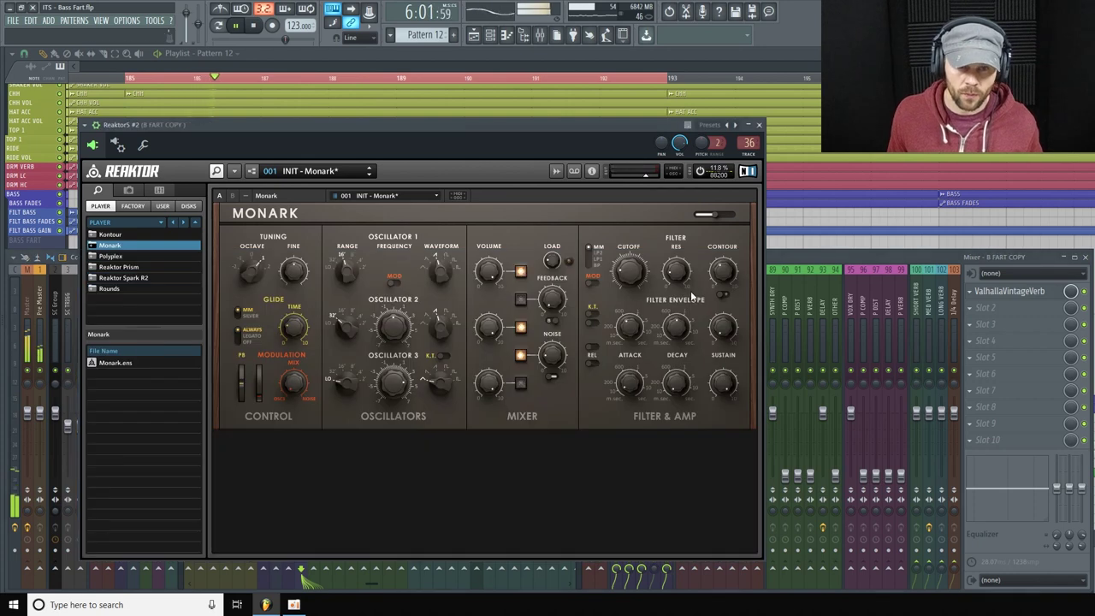
pyautogui.press('space')
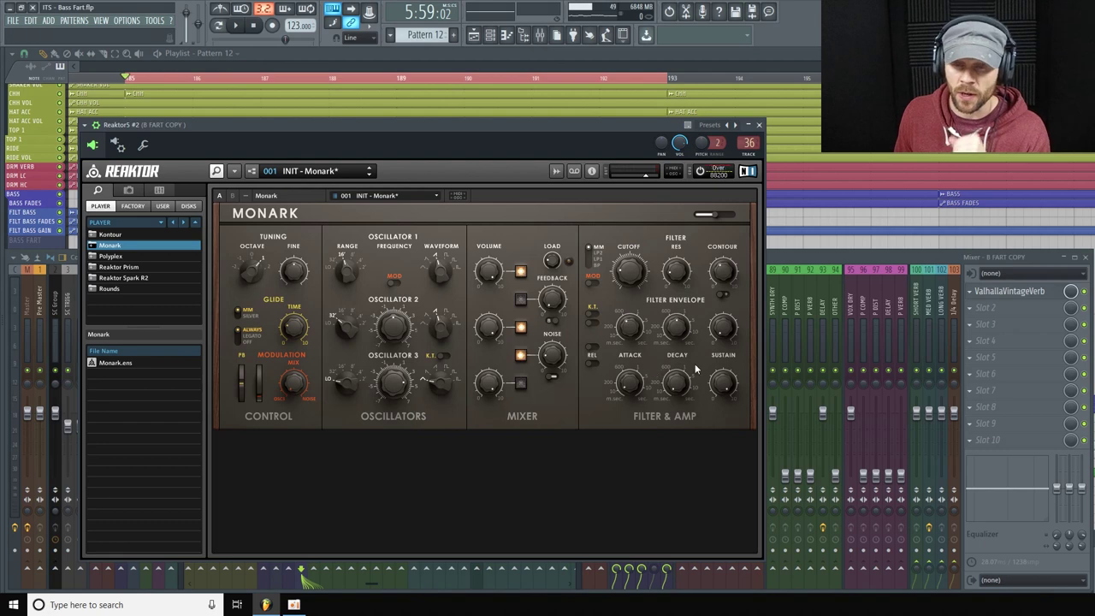
pyautogui.click(884, 257)
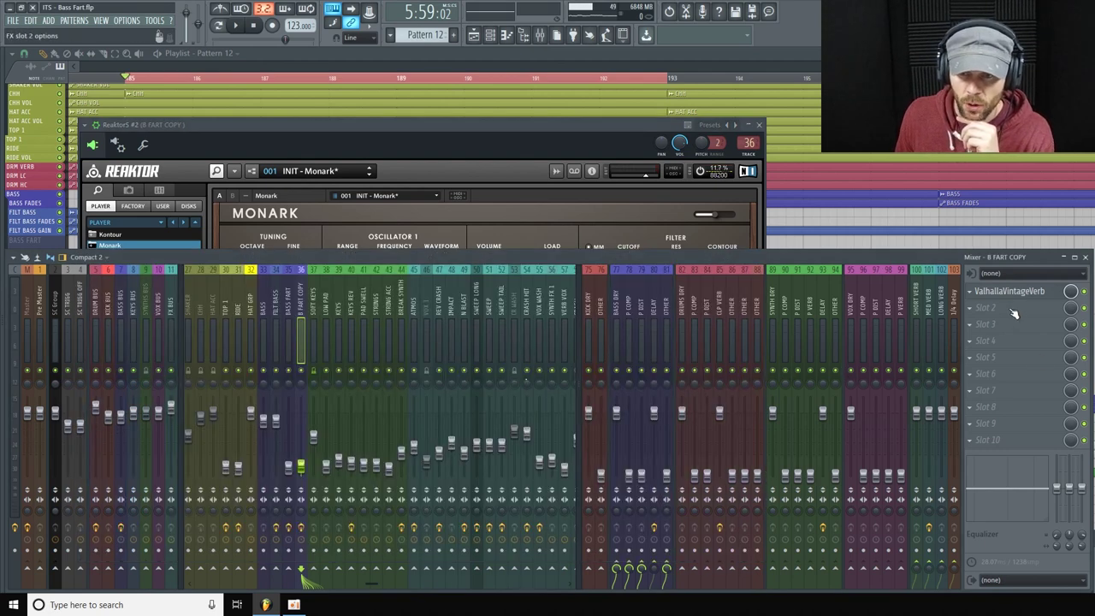
pyautogui.click(1019, 313)
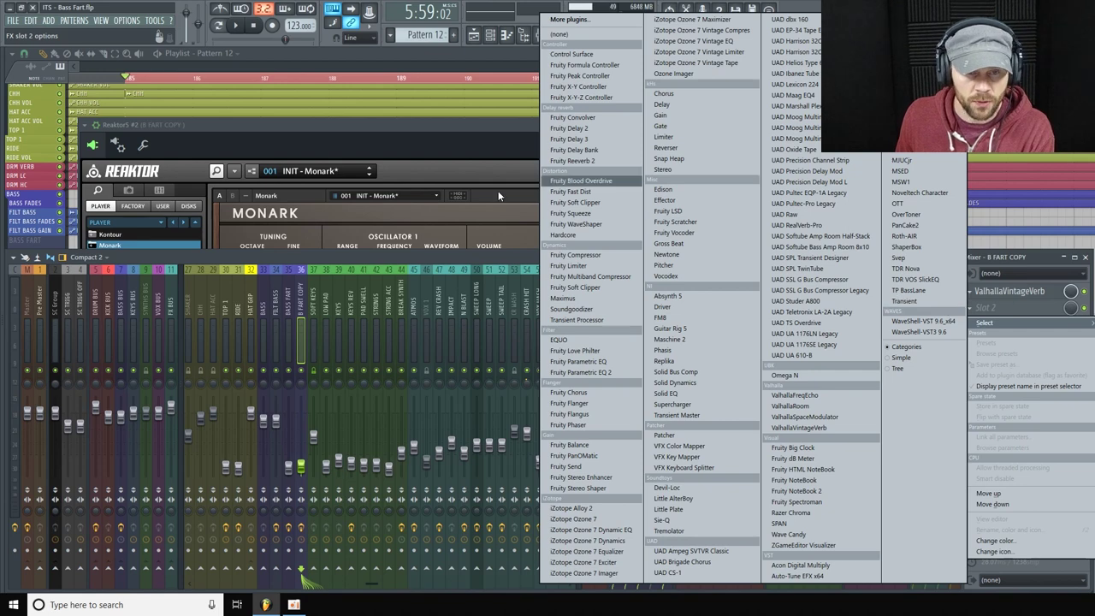
pyautogui.click(591, 181)
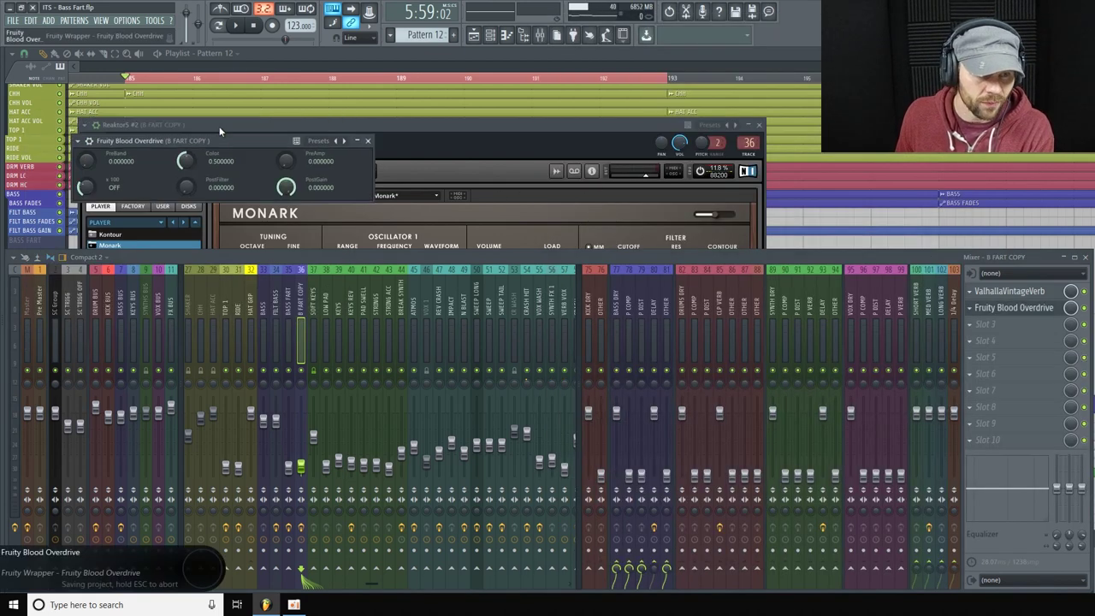
pyautogui.moveTo(363, 180); pyautogui.dragTo(508, 200)
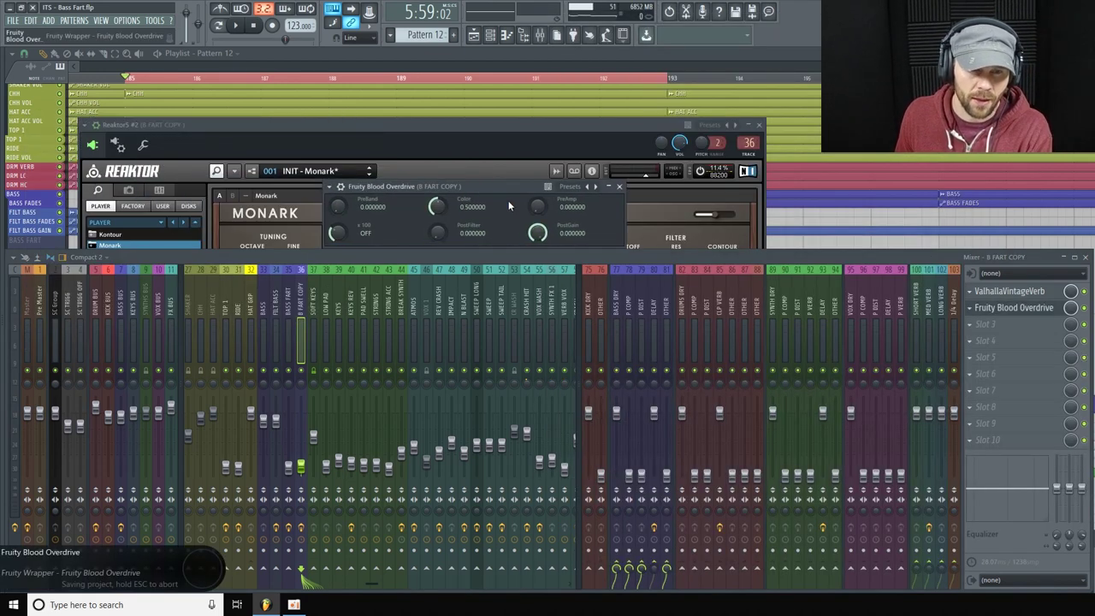
# Step: Compare the B FART COPY sound with Fruity Blood Overdrive bypassed and enabled while the arrangement plays
pyautogui.press('space')
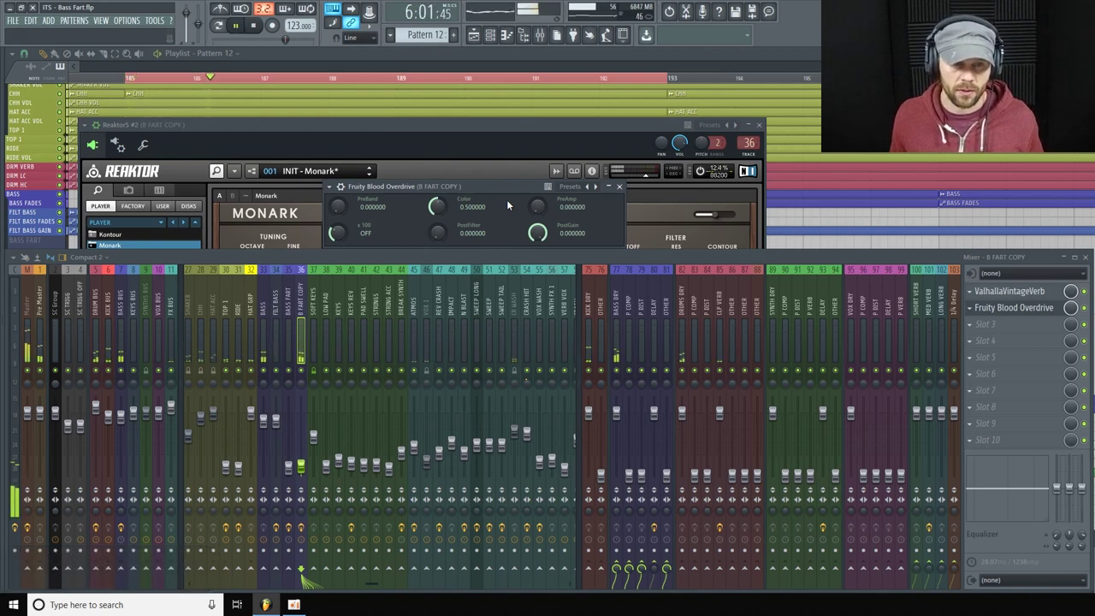
pyautogui.click(1084, 309)
pyautogui.press('space')
pyautogui.press('space')
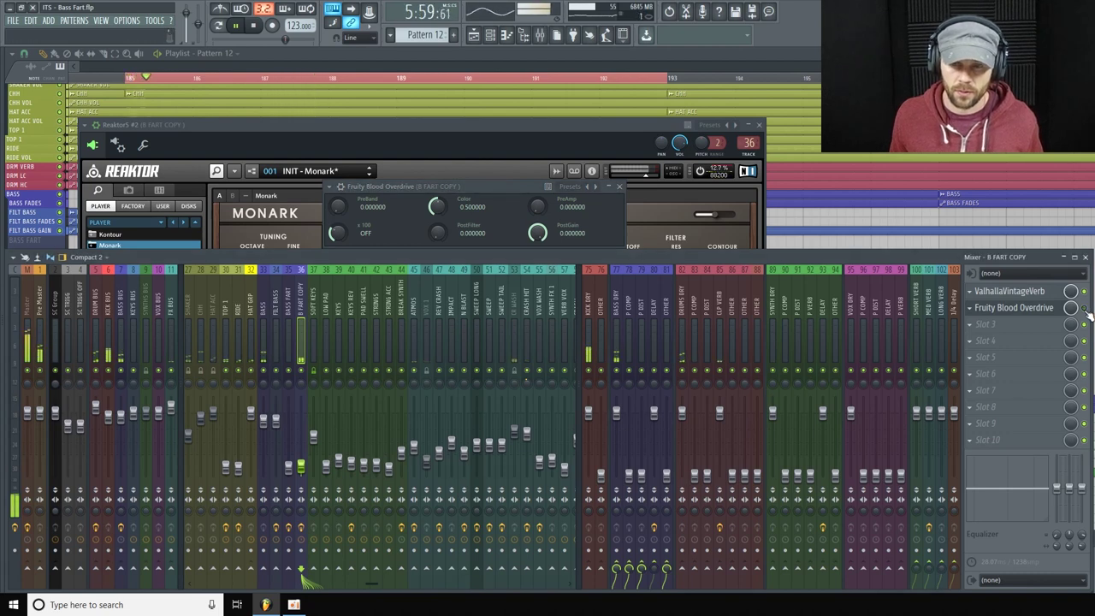
pyautogui.click(1085, 309)
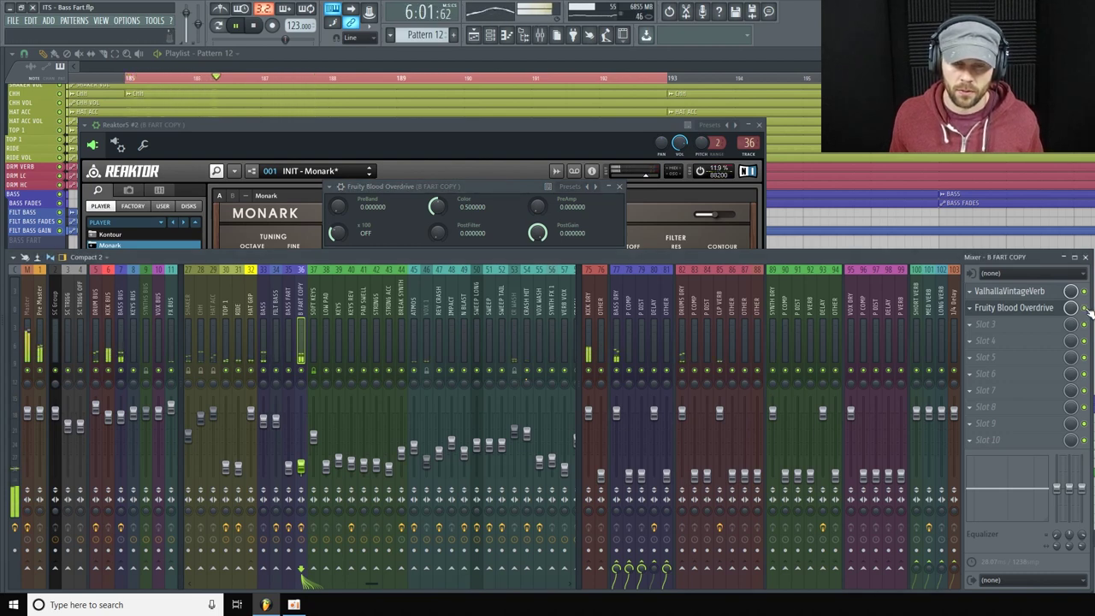
pyautogui.press('space')
pyautogui.press('space')
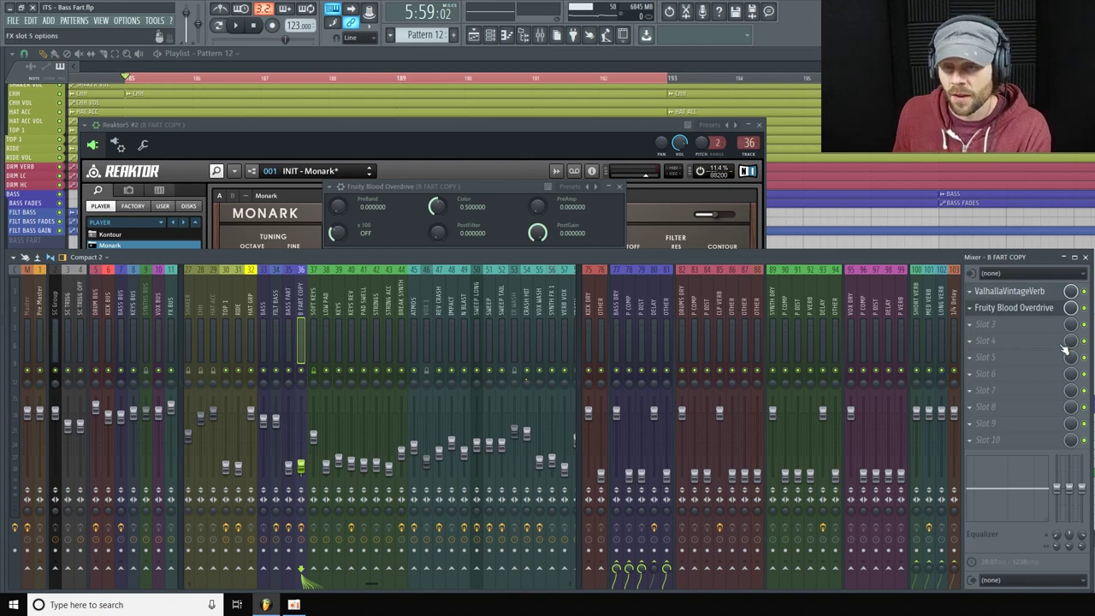
# Step: Load UAD Moog Multimode Filter into effect slot 3 of the B FART COPY track and move its window aside
pyautogui.click(989, 328)
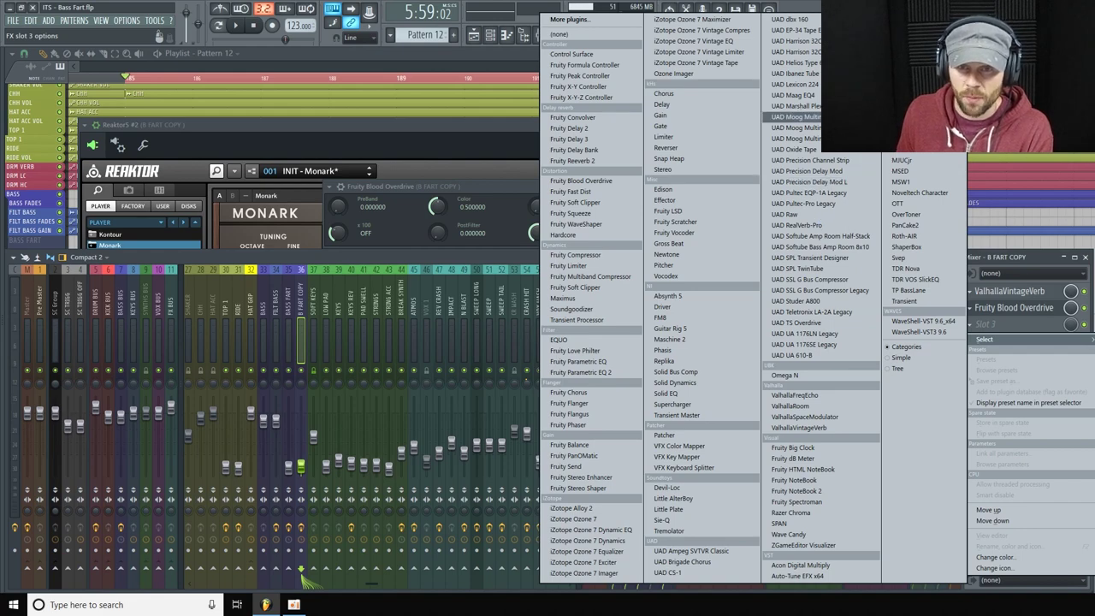
pyautogui.click(796, 116)
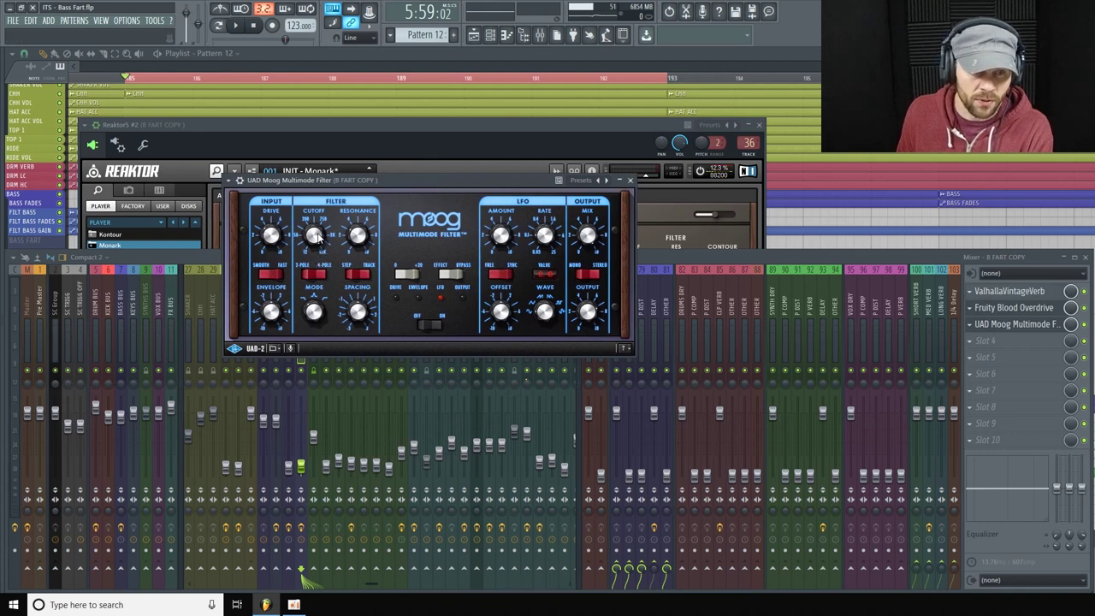
pyautogui.moveTo(402, 178); pyautogui.dragTo(478, 190)
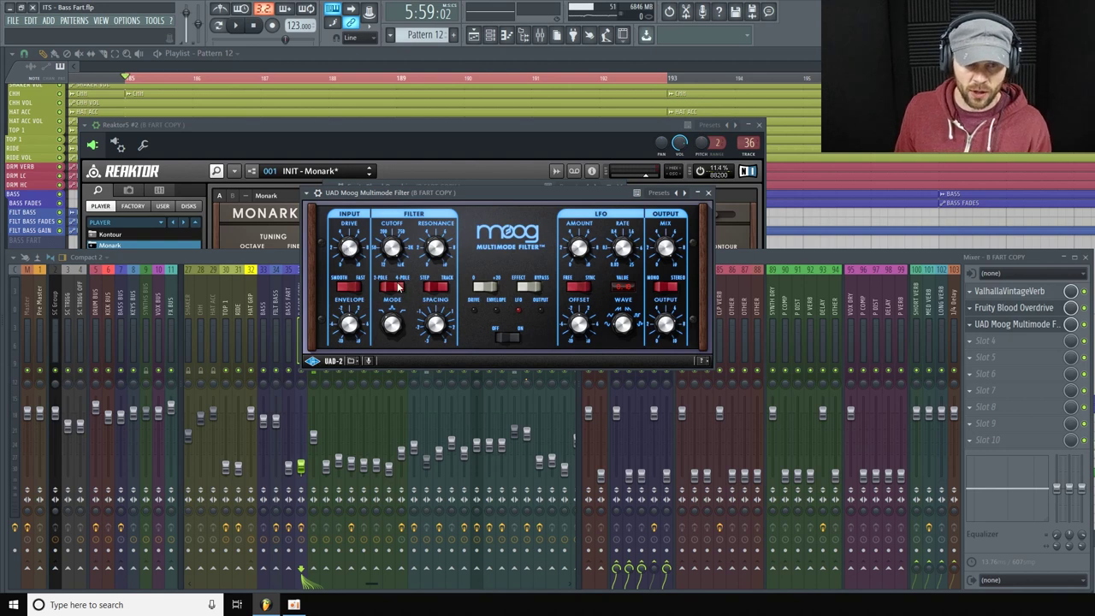
# Step: Compare the sound with the Moog Multimode Filter switched off and on during playback, leave it on and close its window
pyautogui.click(508, 339)
pyautogui.press('space')
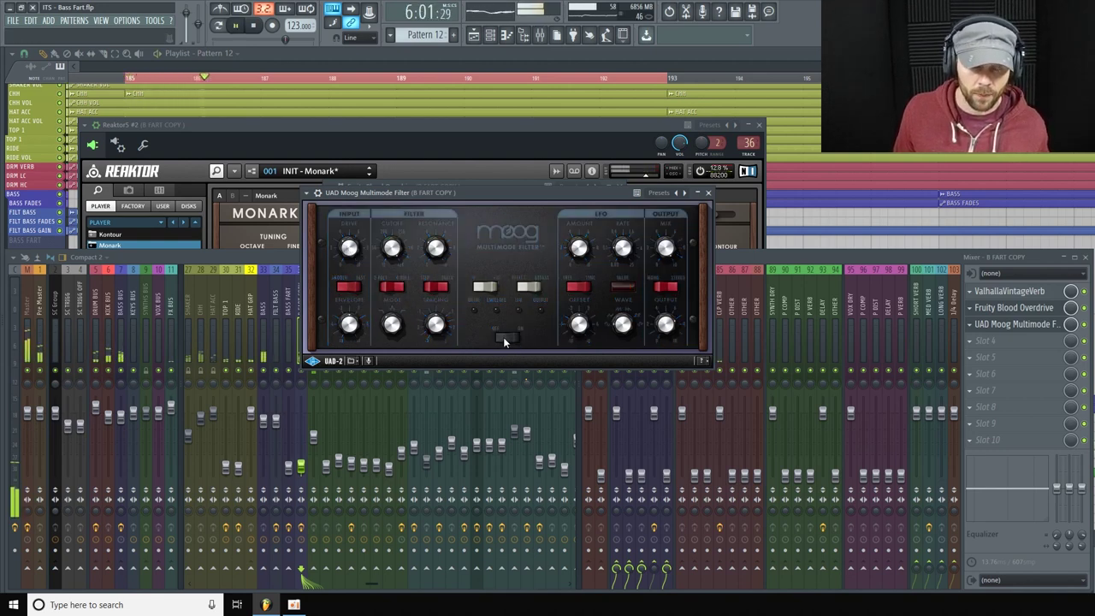
pyautogui.press('space')
pyautogui.click(505, 337)
pyautogui.press('space')
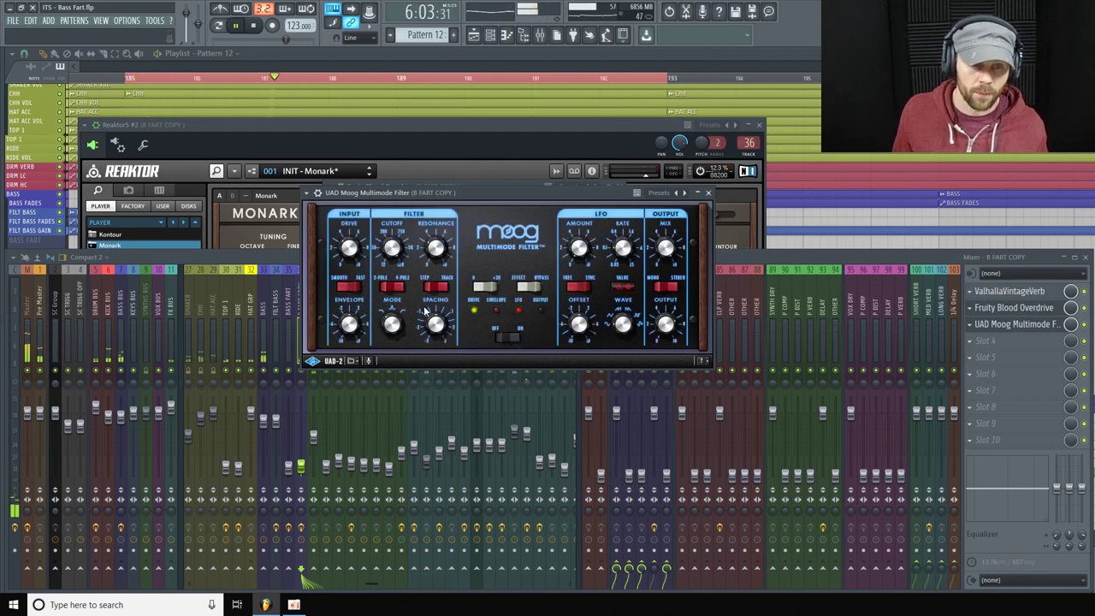
pyautogui.click(506, 338)
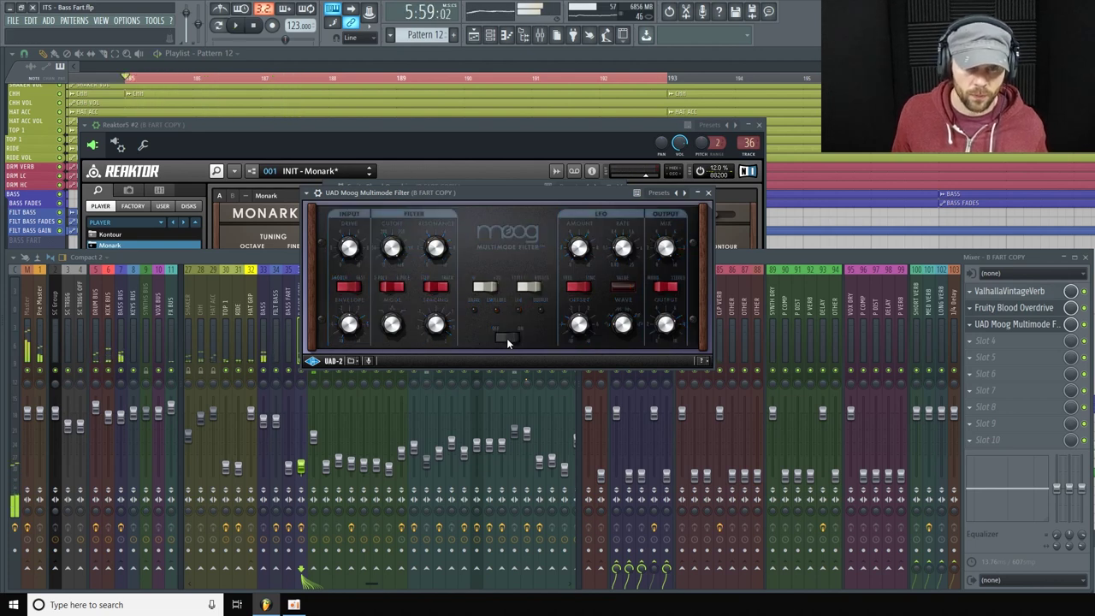
pyautogui.click(506, 338)
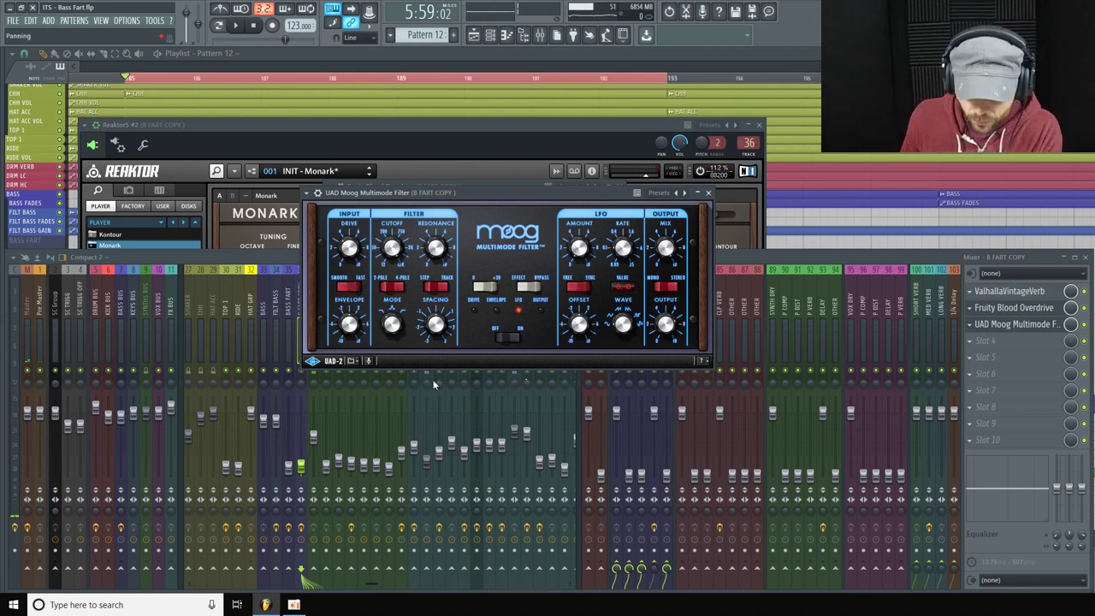
pyautogui.click(709, 192)
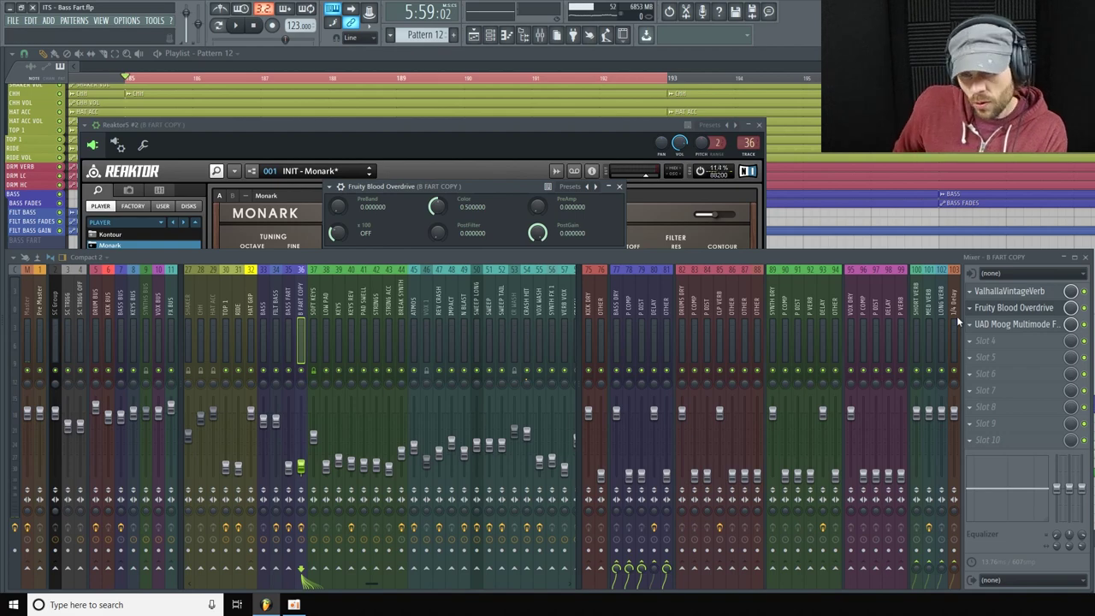
# Step: Load the UAD Harrison 32C EQ into effect slot 8 of the B FART COPY track and reposition its window
pyautogui.click(993, 413)
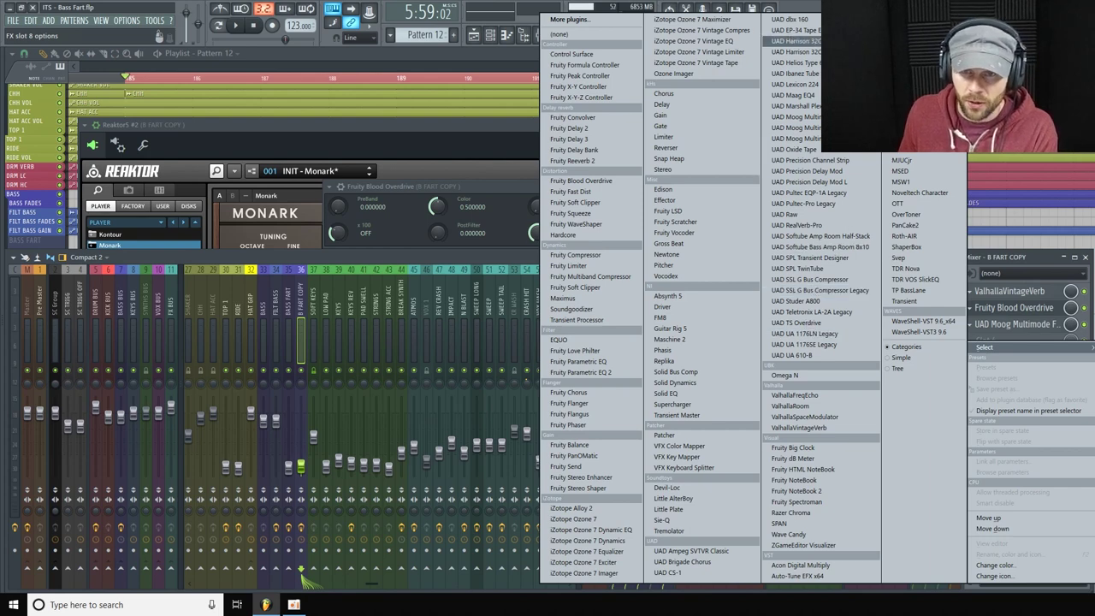
pyautogui.click(796, 40)
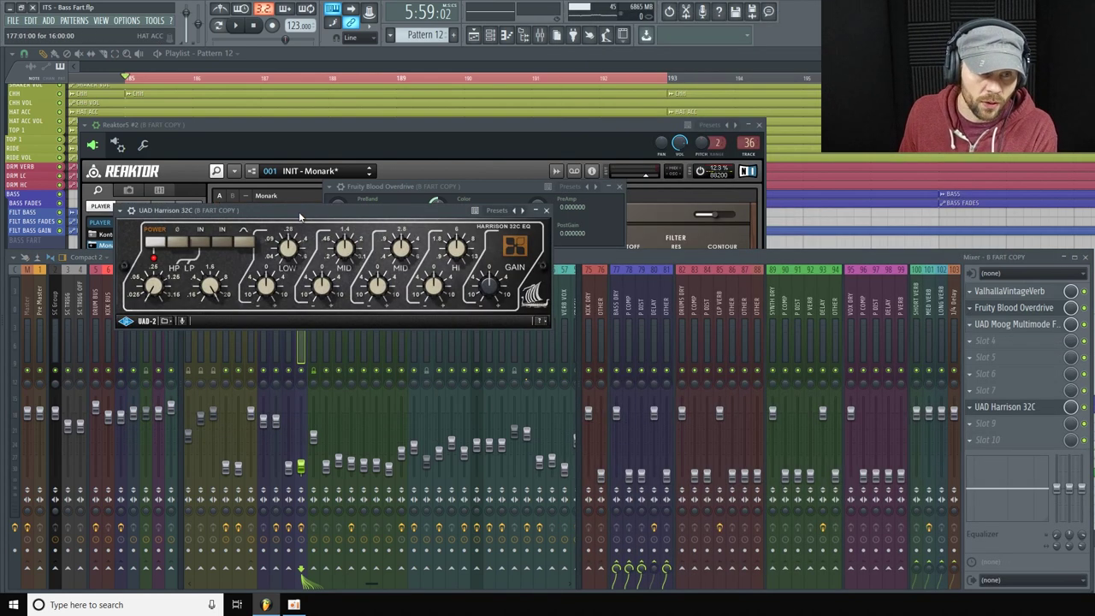
pyautogui.moveTo(299, 217); pyautogui.dragTo(330, 183)
# Step: Set the Harrison 32C's high-pass frequency to 109 Hz and play the arrangement to hear the result
pyautogui.scroll(3, 186, 247)
pyautogui.scroll(-1, 185, 250)
pyautogui.scroll(1, 185, 251)
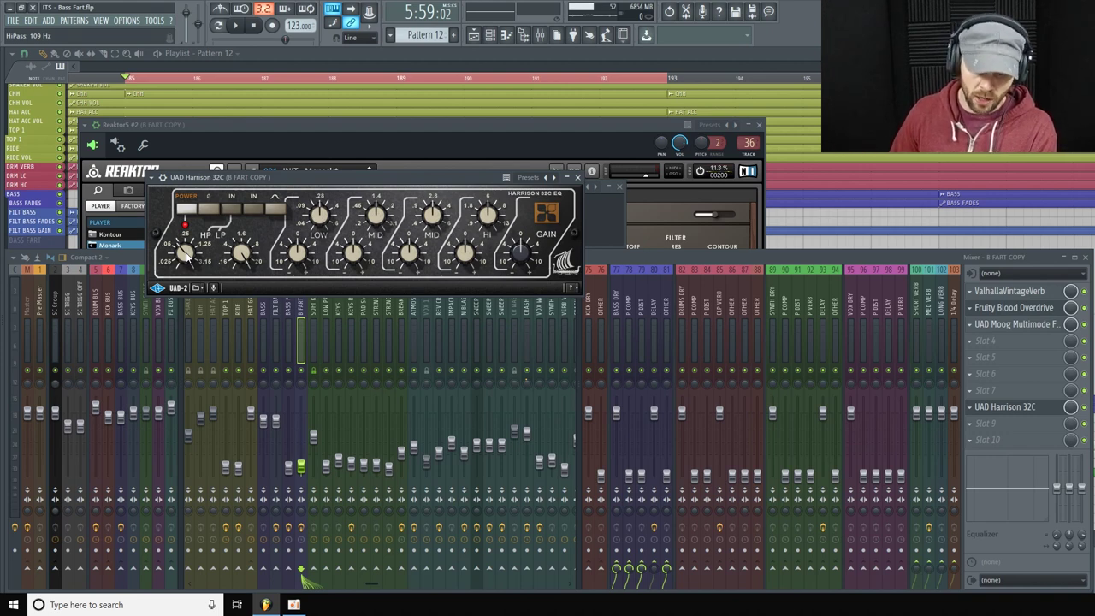
pyautogui.press('space')
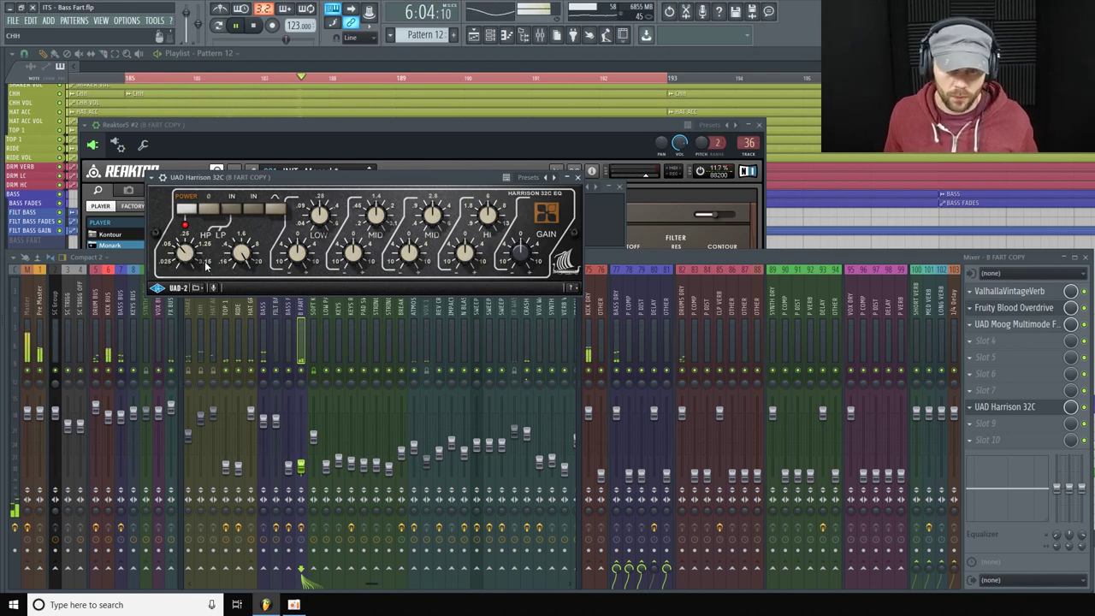
pyautogui.press('space')
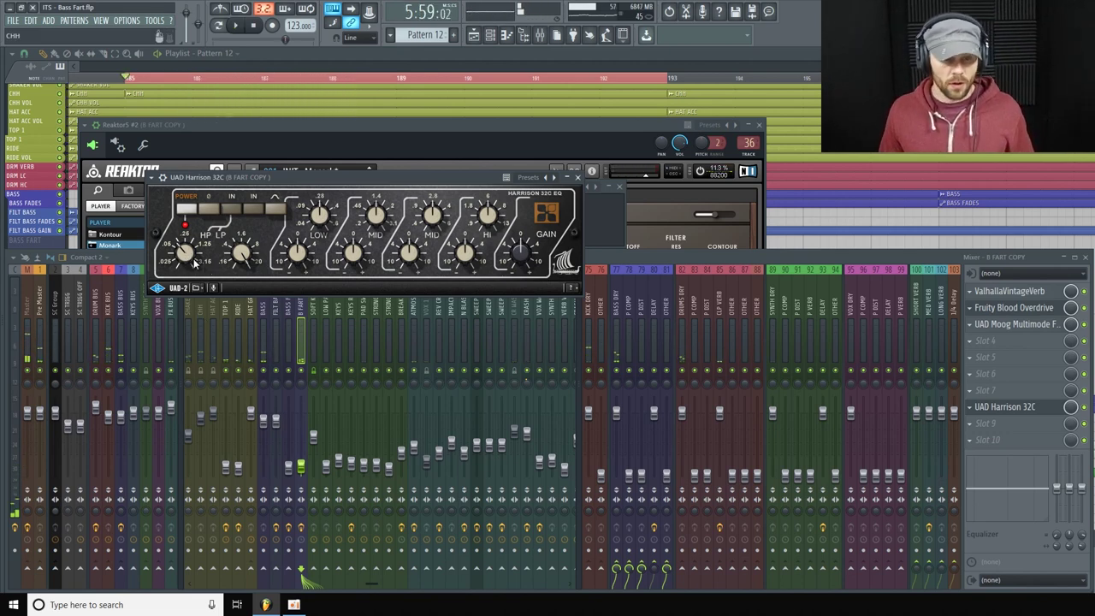